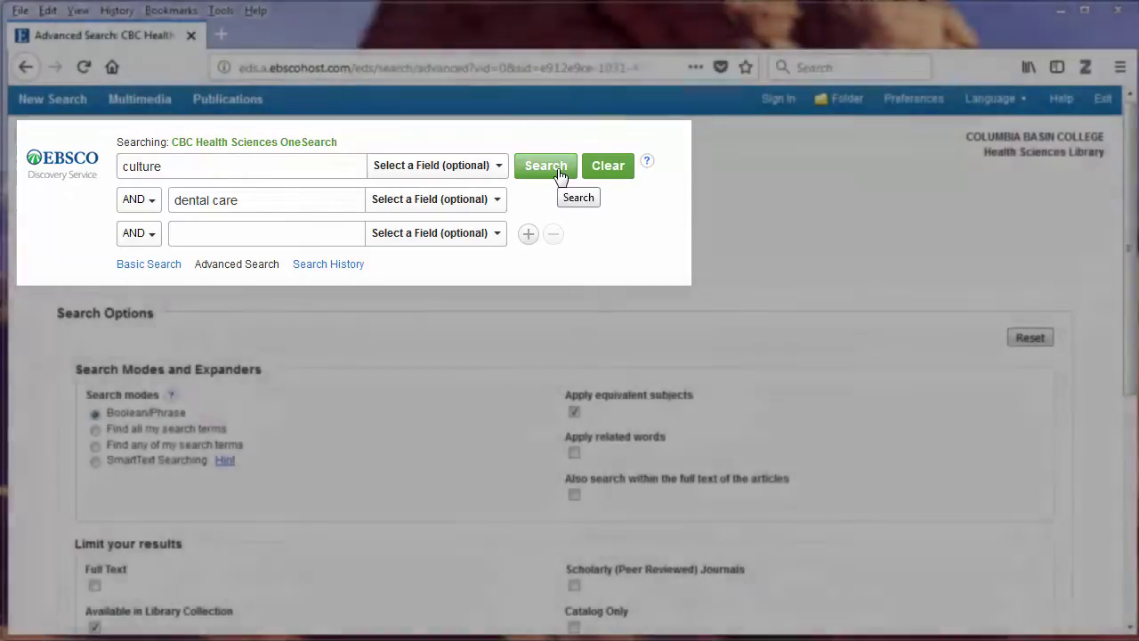
# Step: Run the culture AND dental care search and review the 497 results by source type
pyautogui.click(559, 174)
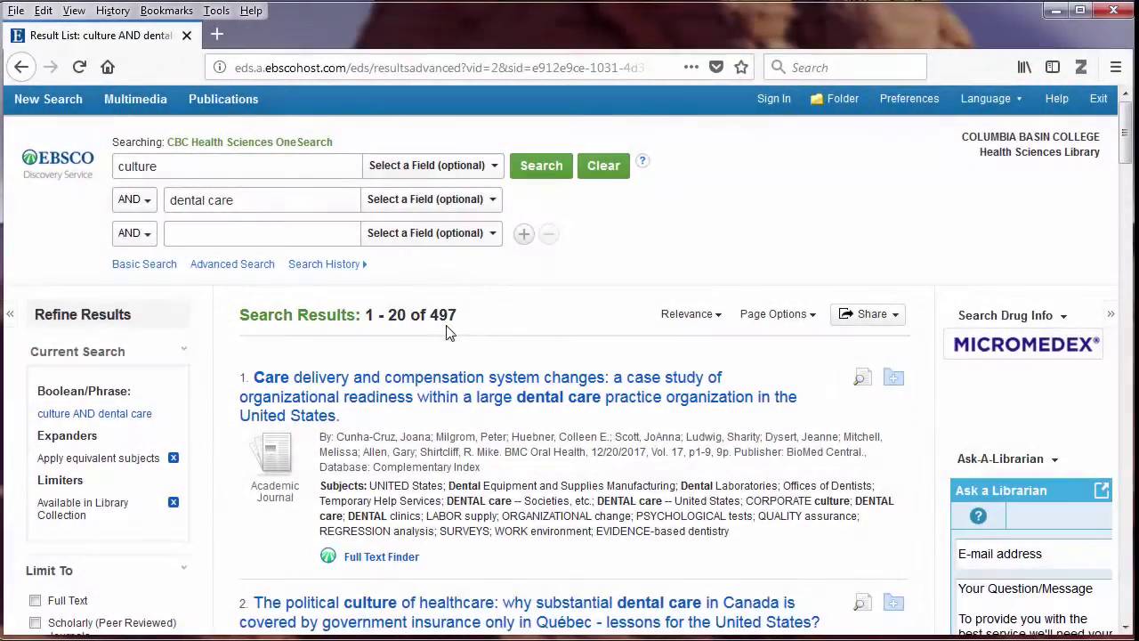
pyautogui.moveTo(1128, 158); pyautogui.dragTo(1128, 219)
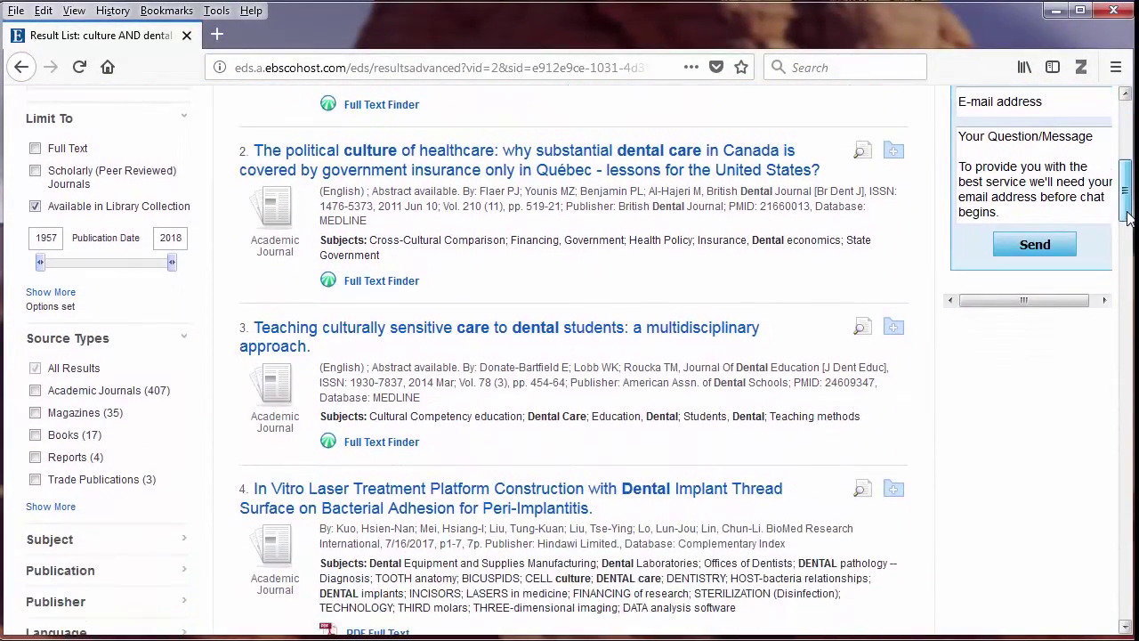
pyautogui.scroll(-3, 272, 263)
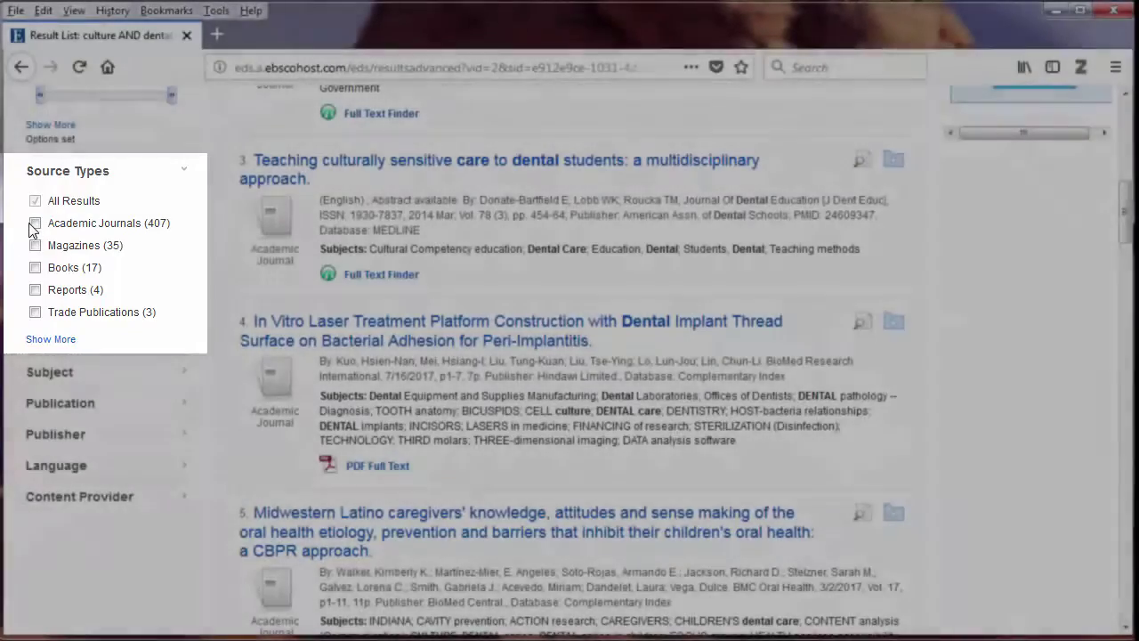
# Step: Limit the results to Academic Journals (407) and mark the CORPORATE culture subject term
pyautogui.click(35, 222)
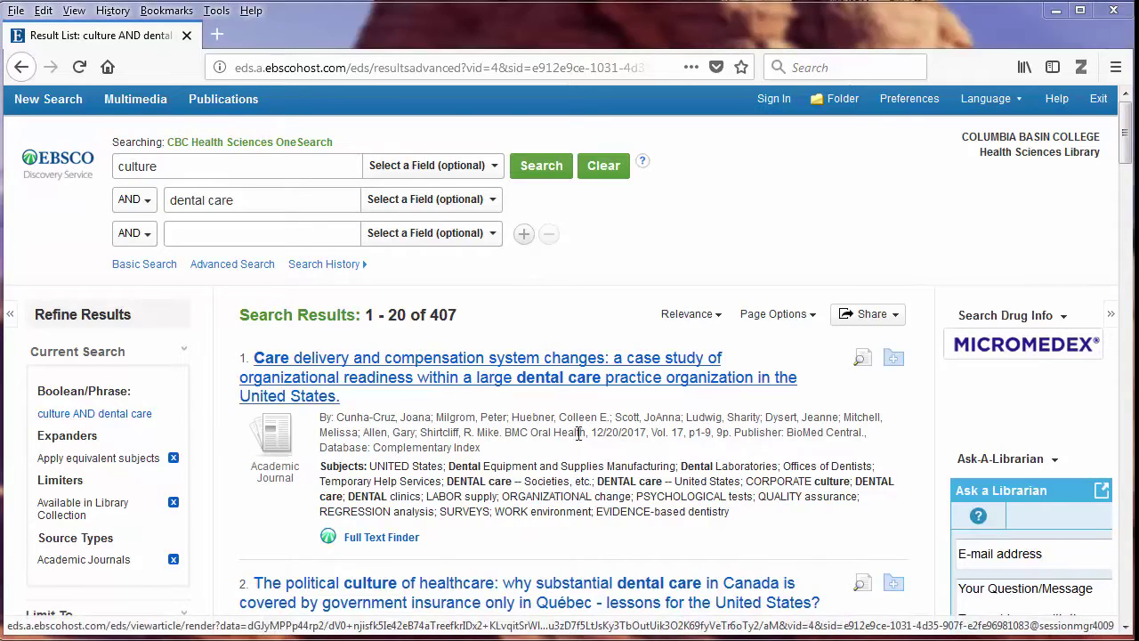
pyautogui.moveTo(745, 481); pyautogui.dragTo(843, 482)
pyautogui.scroll(-2, 847, 481)
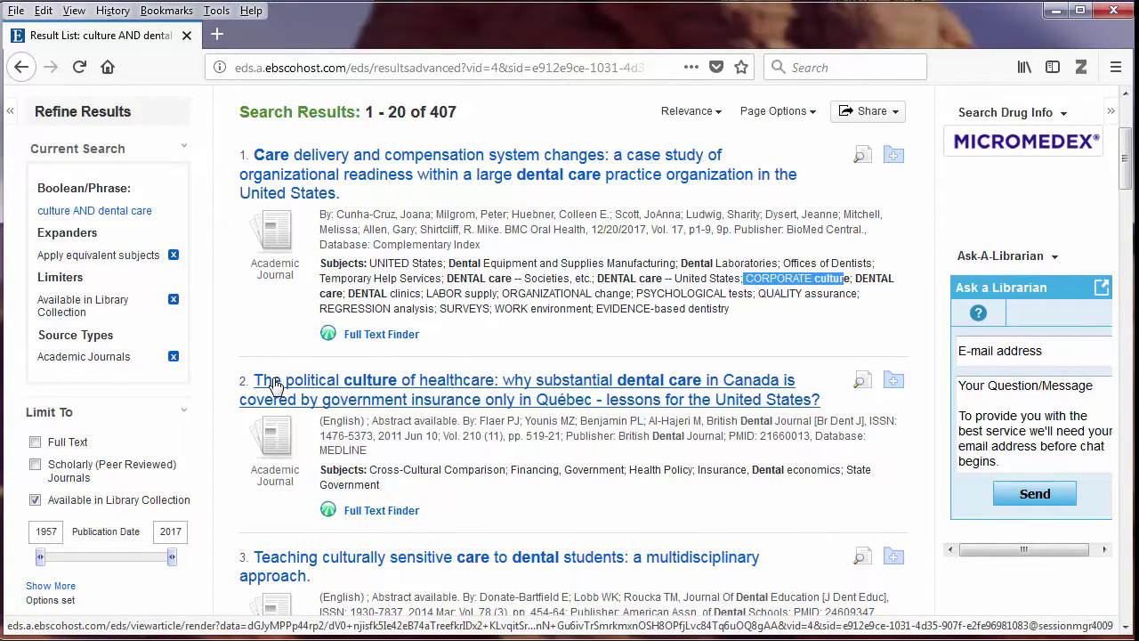
pyautogui.scroll(-2, 563, 514)
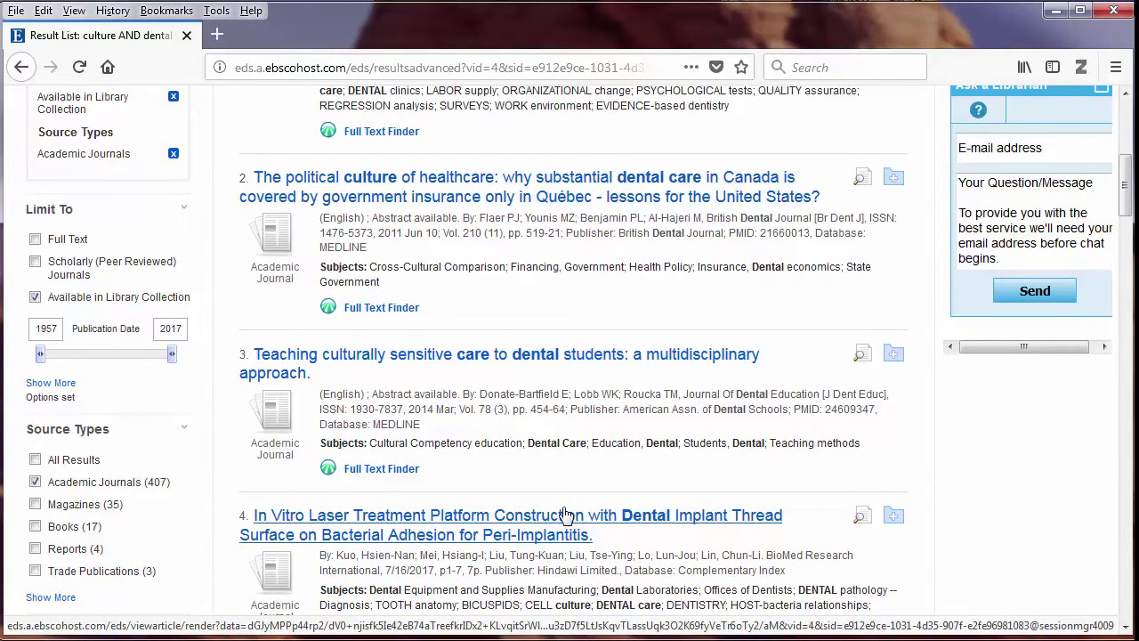
pyautogui.scroll(-3, 564, 514)
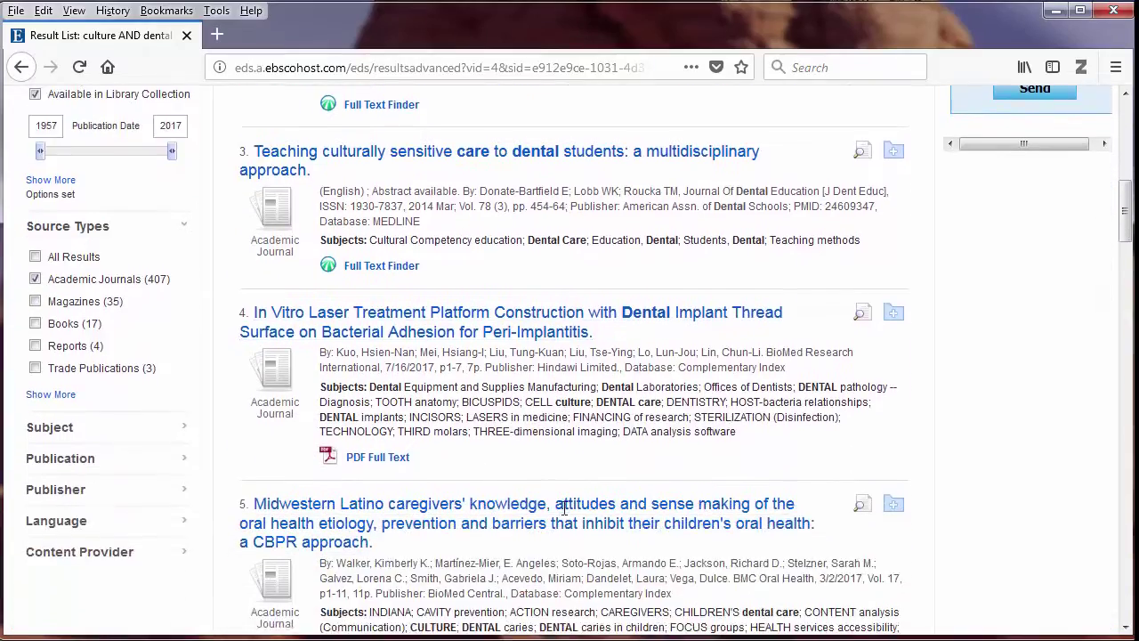
pyautogui.scroll(-1, 564, 508)
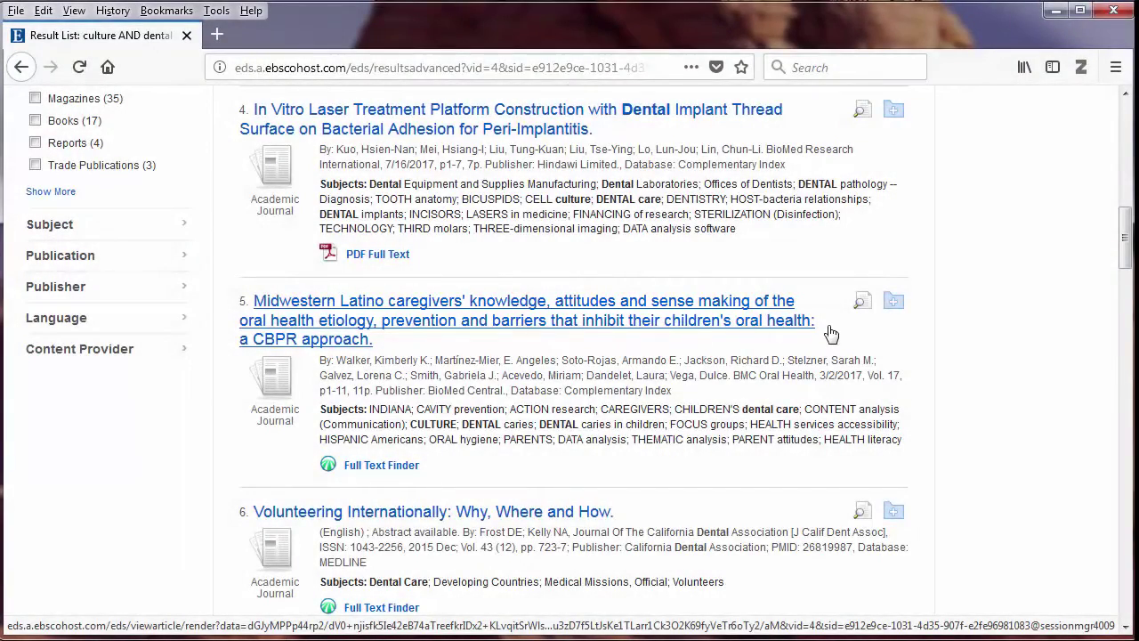
# Step: Browse down the journal results to result 12, 'Access to dental public services by disabled persons'
pyautogui.click(872, 354)
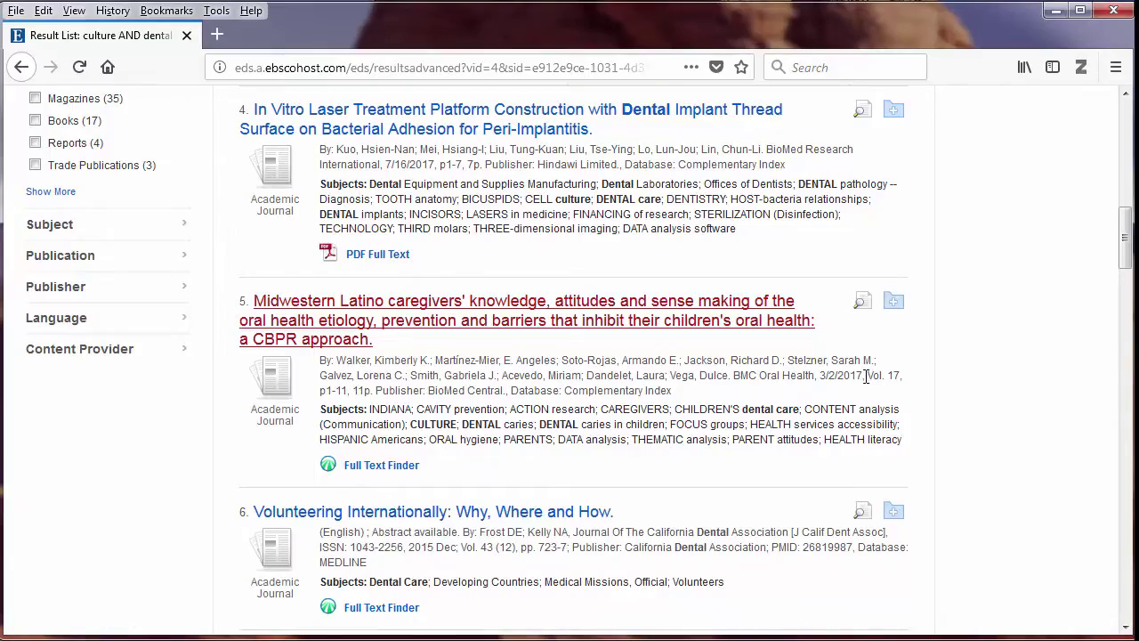
pyautogui.scroll(-5, 866, 375)
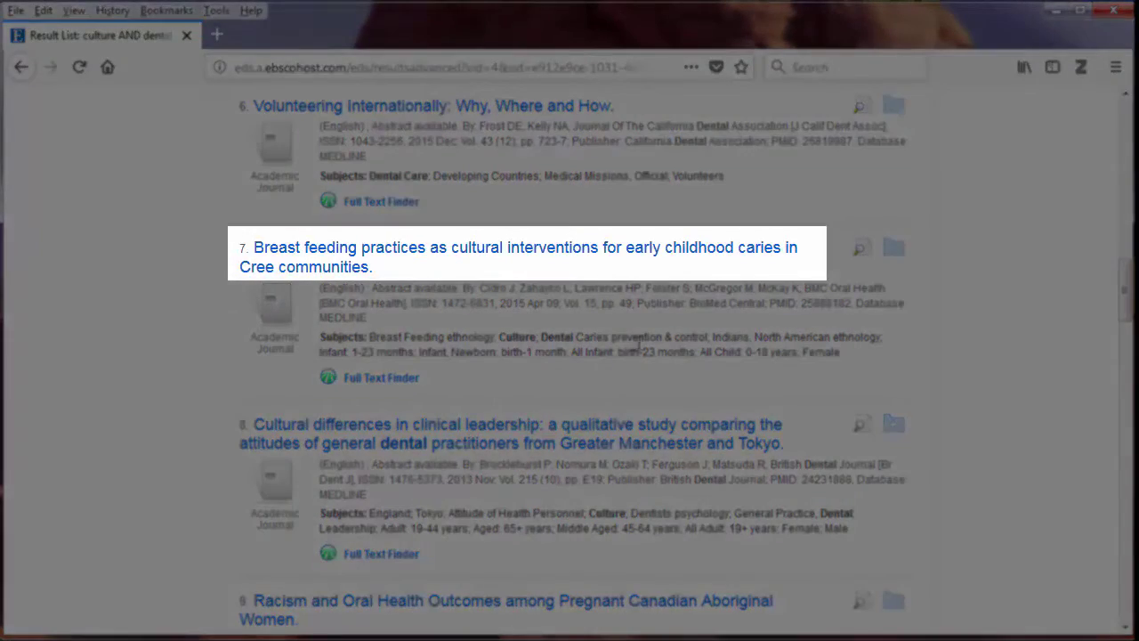
pyautogui.scroll(-1, 642, 344)
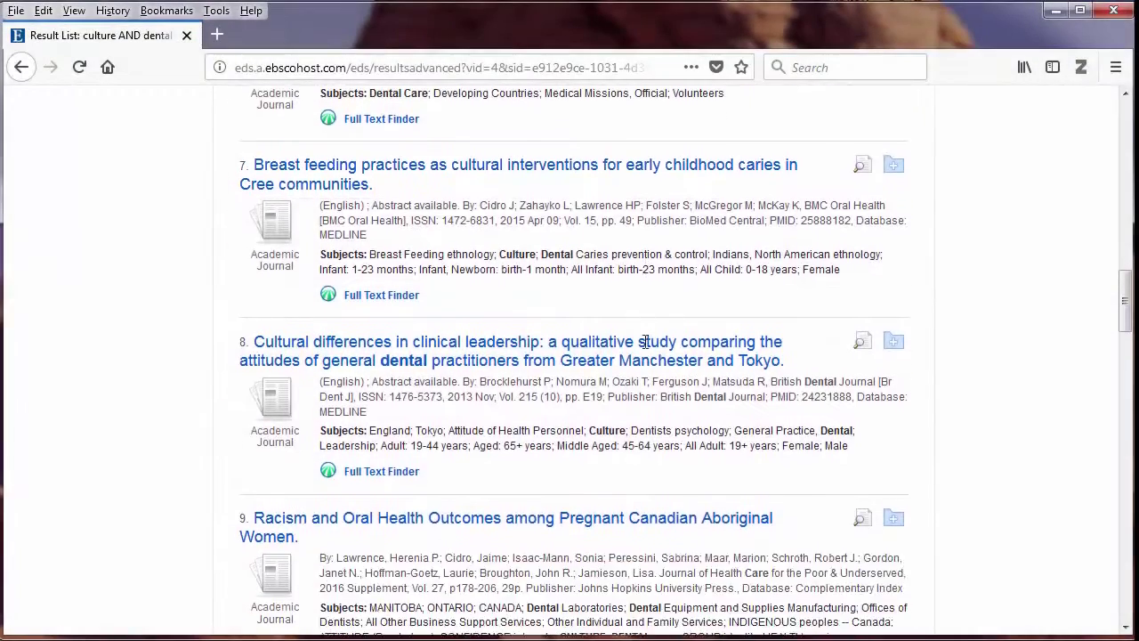
pyautogui.scroll(-3, 644, 342)
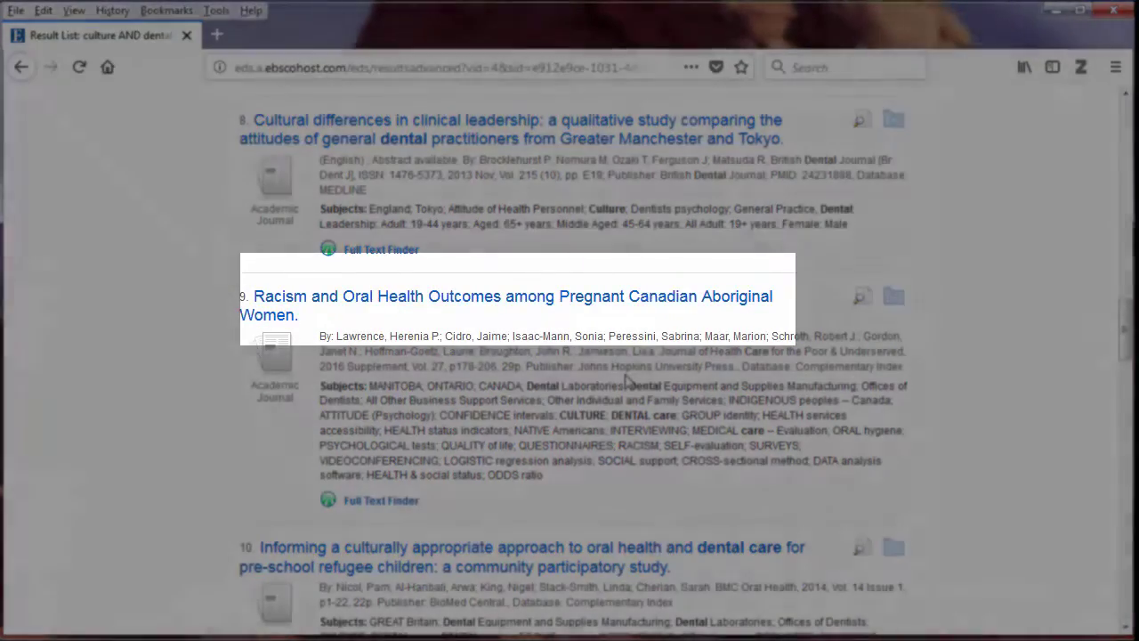
pyautogui.scroll(-2, 622, 356)
pyautogui.scroll(1, 614, 302)
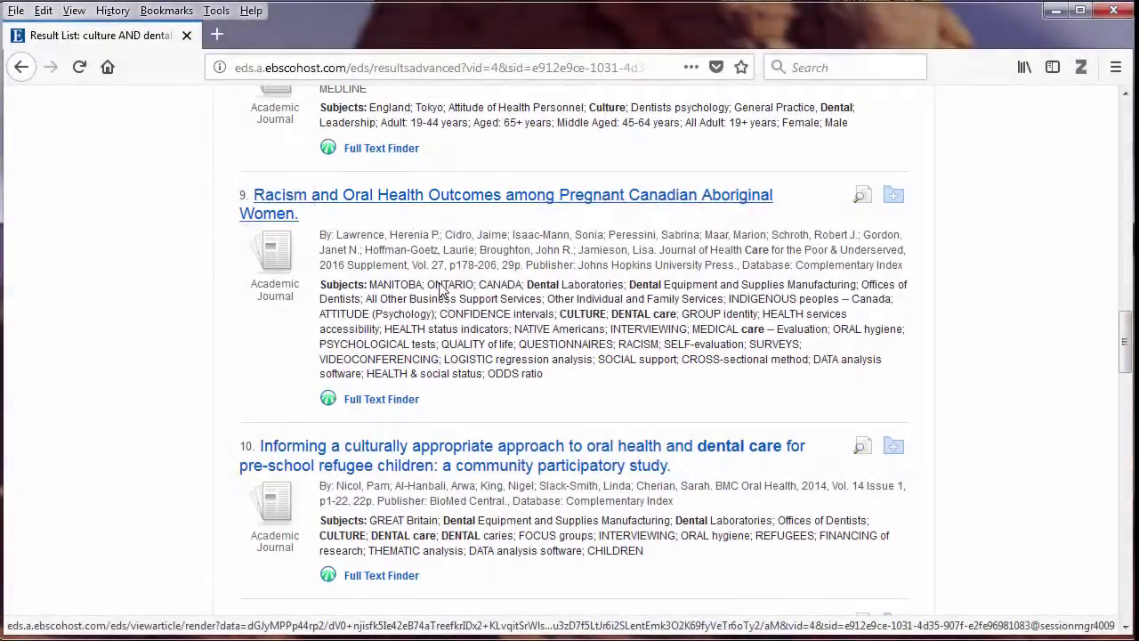
pyautogui.scroll(-2, 439, 289)
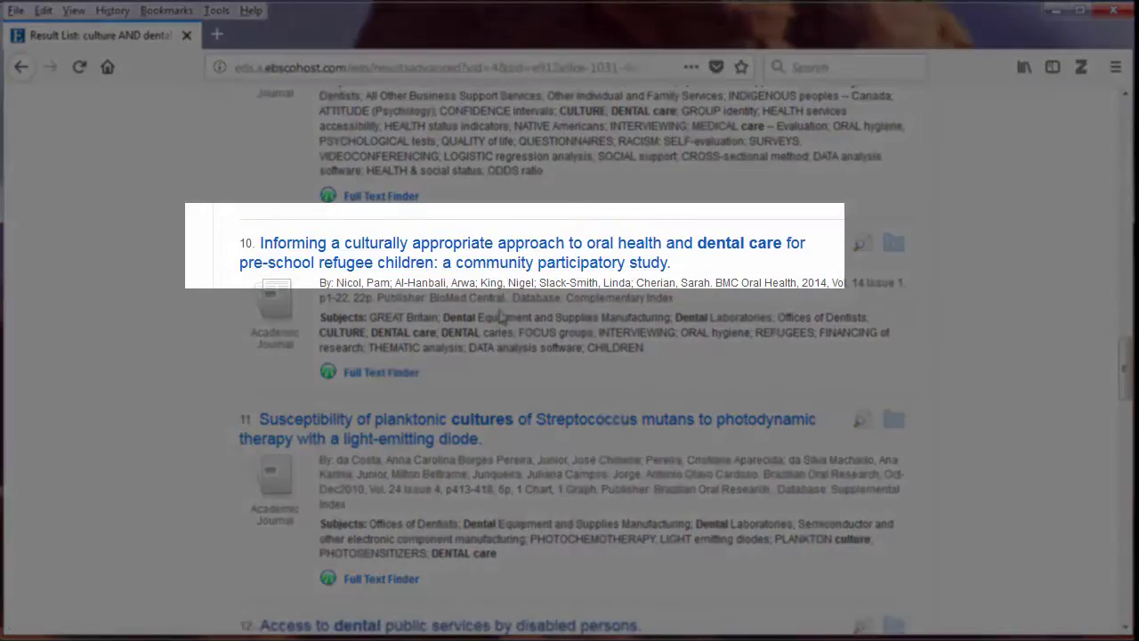
pyautogui.scroll(-4, 499, 320)
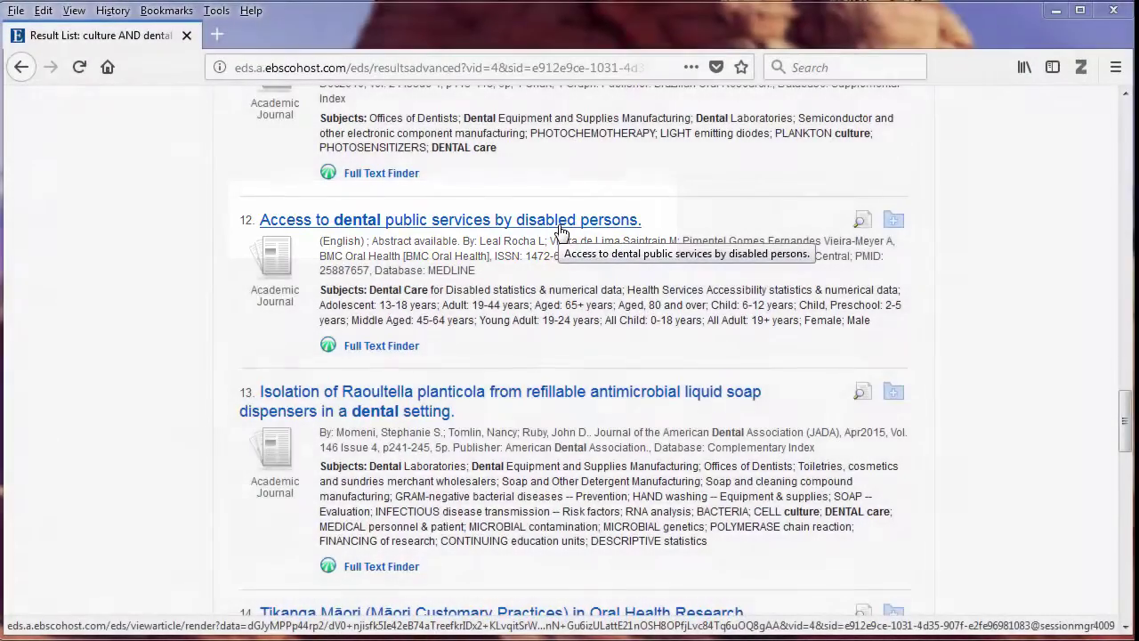
# Step: Open result 12's record and use Full Text Finder to reach its PubMed Central entry
pyautogui.click(560, 221)
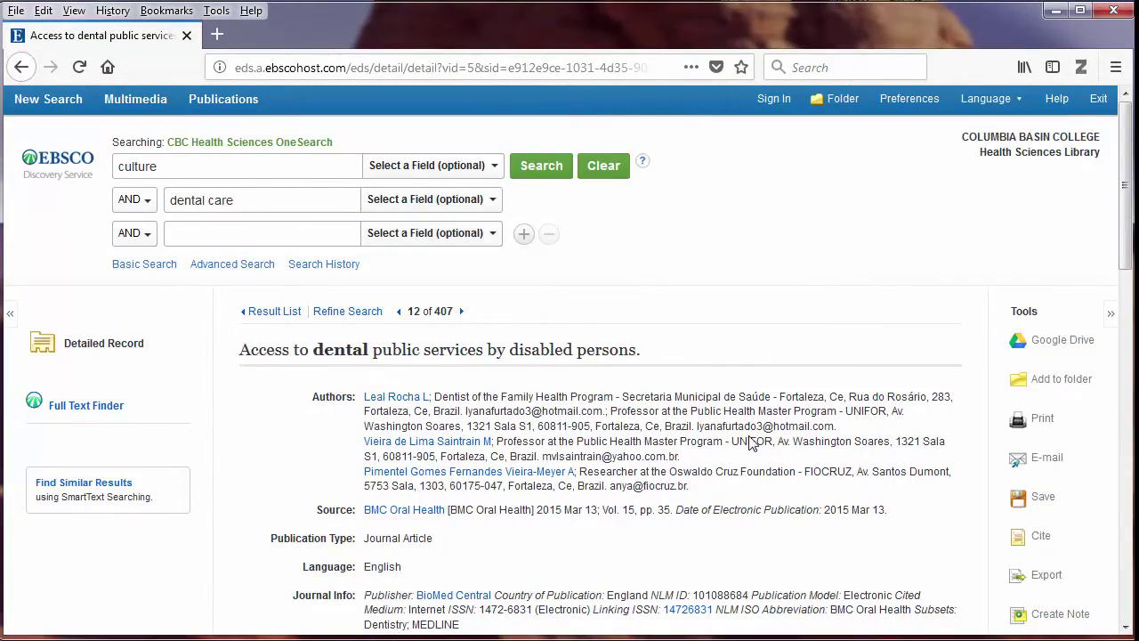
pyautogui.scroll(-2, 750, 442)
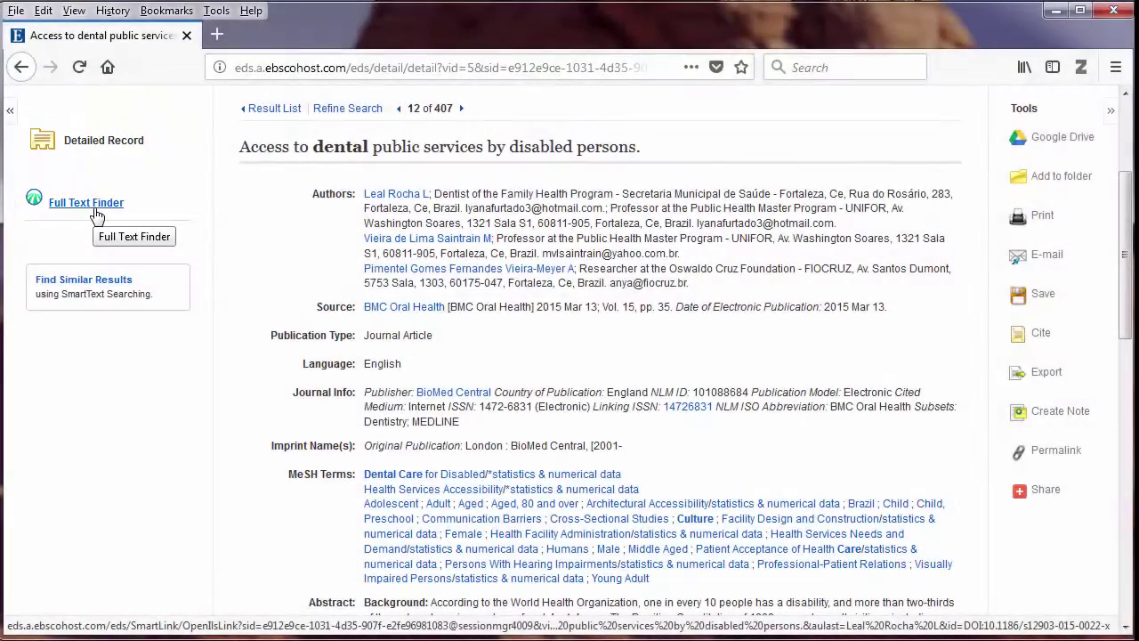
pyautogui.click(95, 217)
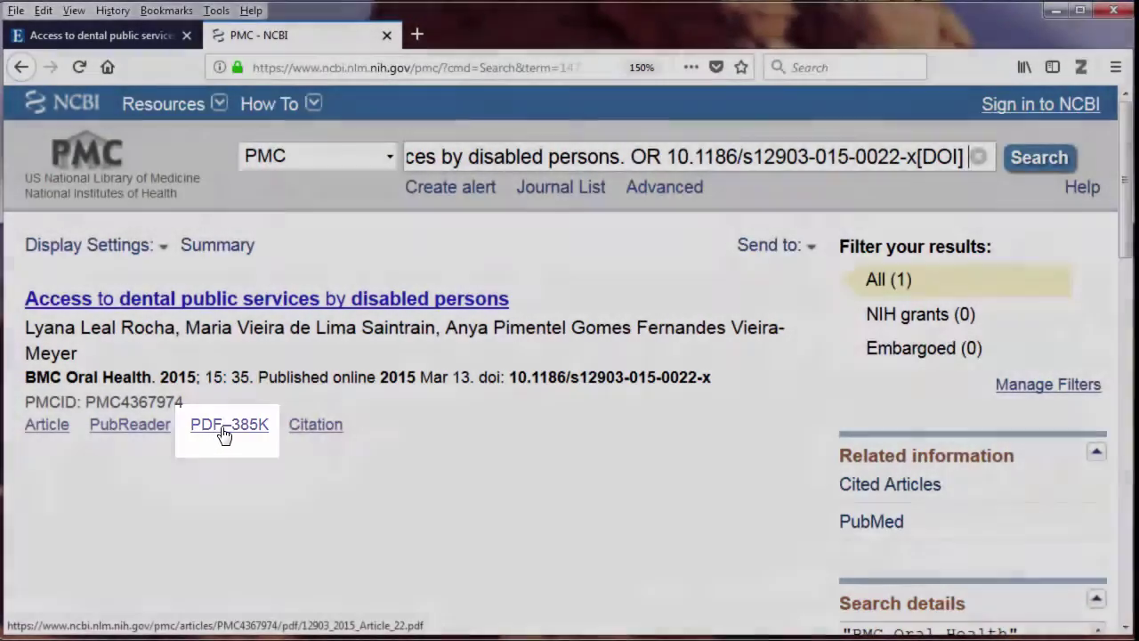
# Step: Open the 385K PDF of 'Access to dental public services by disabled persons' and scroll through it
pyautogui.click(224, 431)
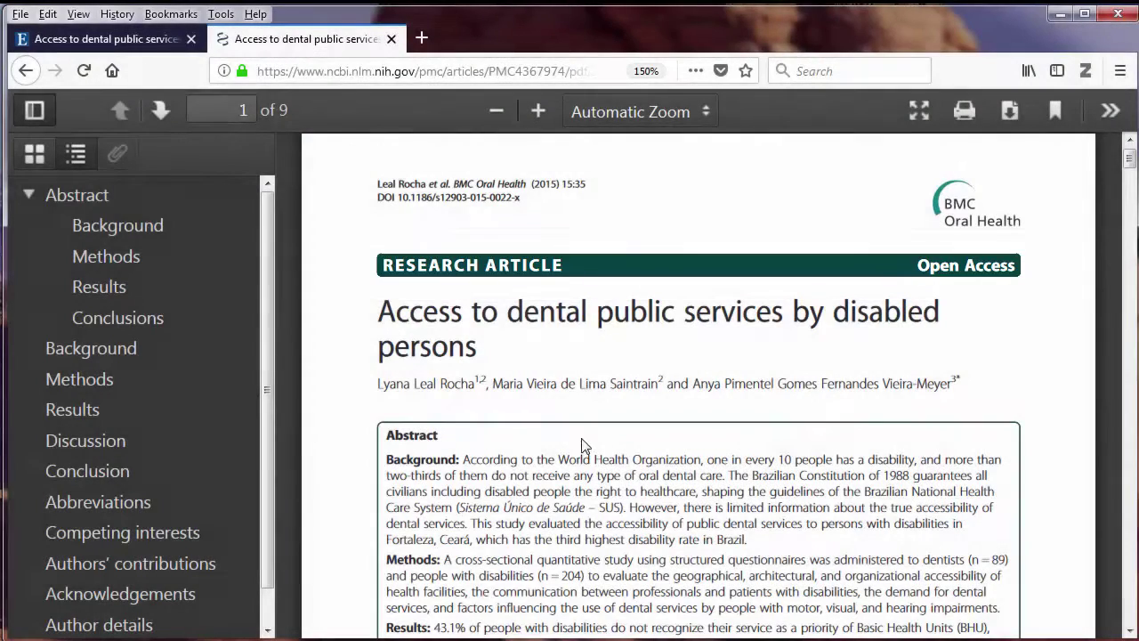
pyautogui.scroll(-3, 569, 440)
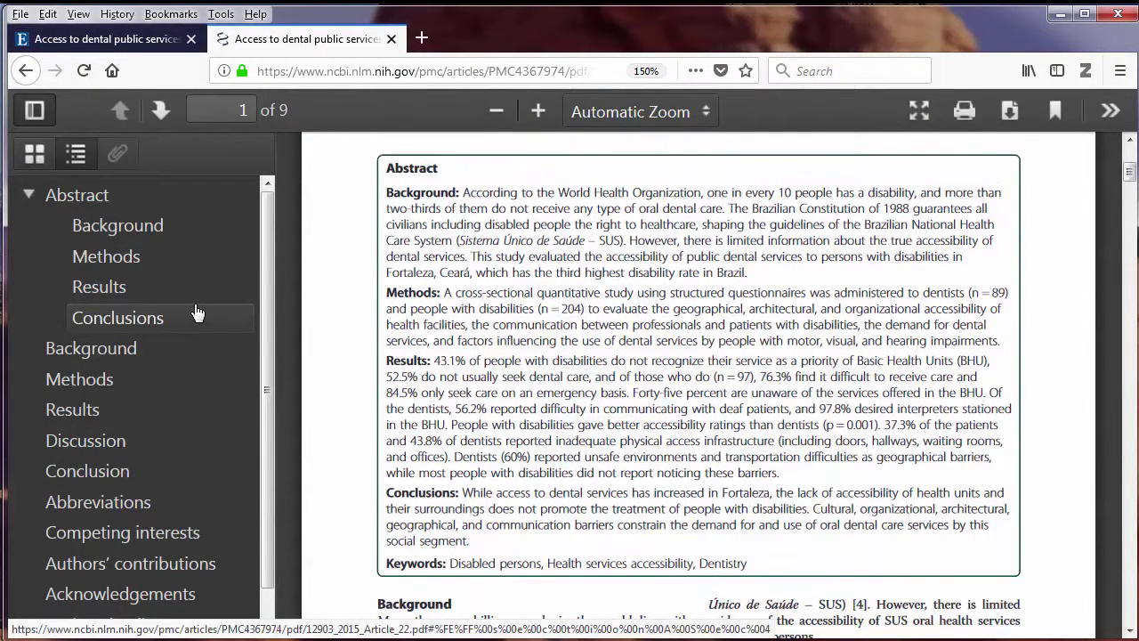
pyautogui.scroll(-3, 461, 468)
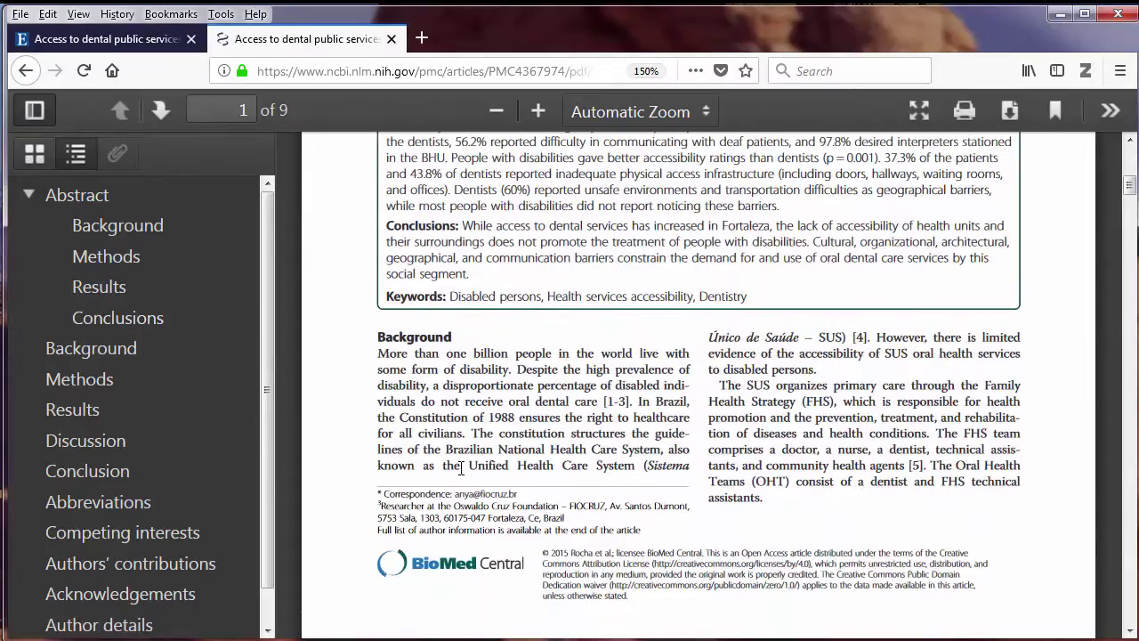
pyautogui.scroll(2, 461, 468)
pyautogui.scroll(3, 483, 495)
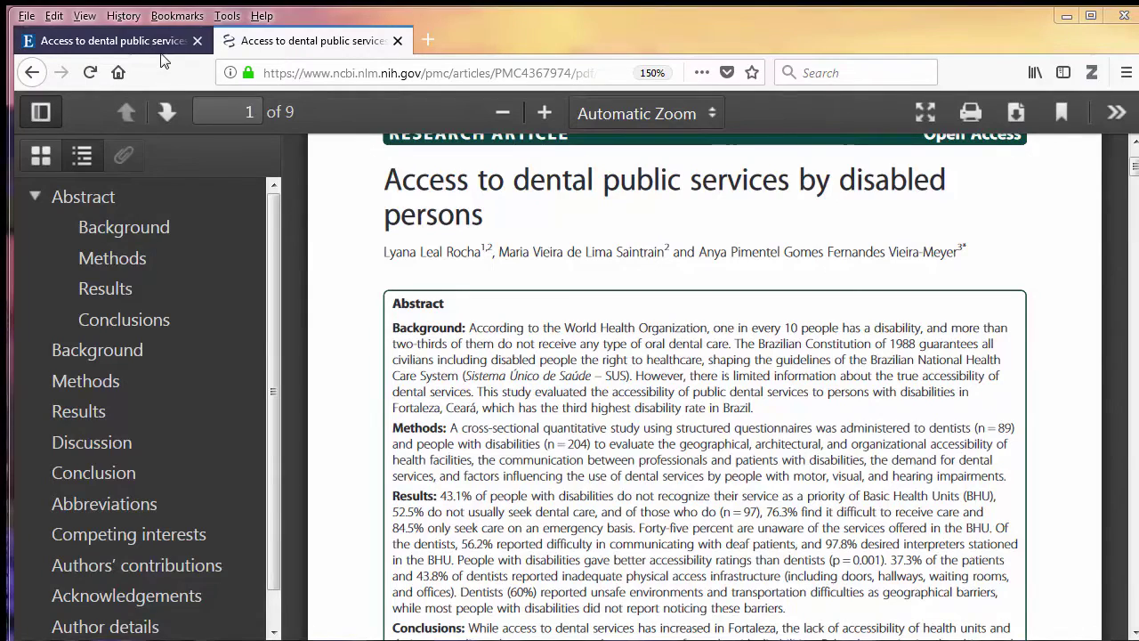
# Step: Add 'united states' as a third search term and search, returning 84 results
pyautogui.click(161, 48)
pyautogui.click(309, 240)
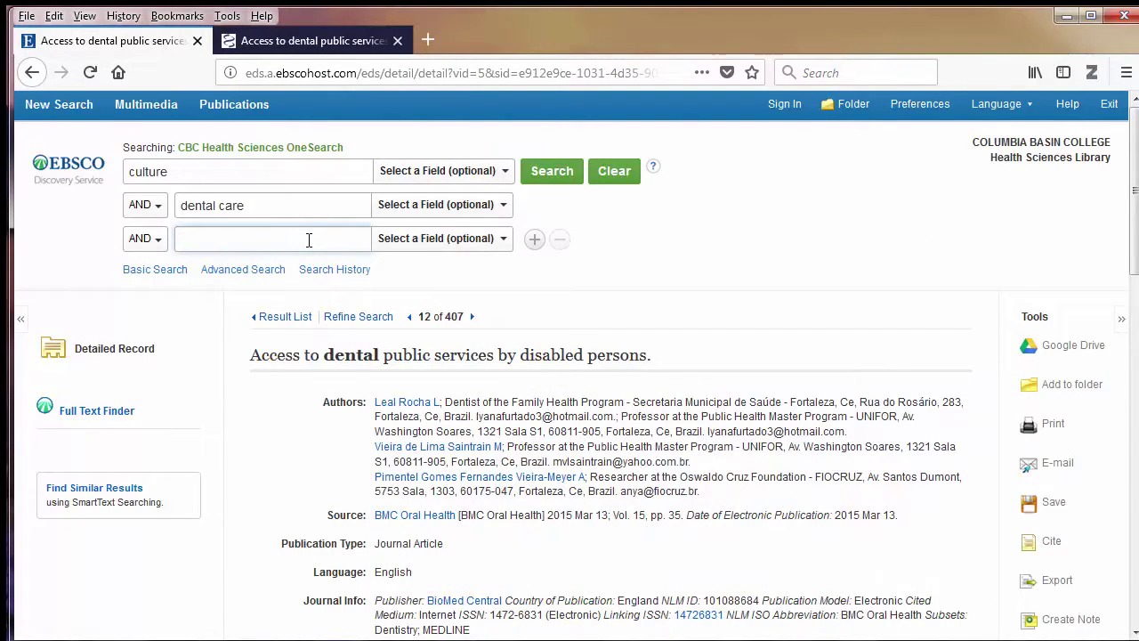
pyautogui.write('united')
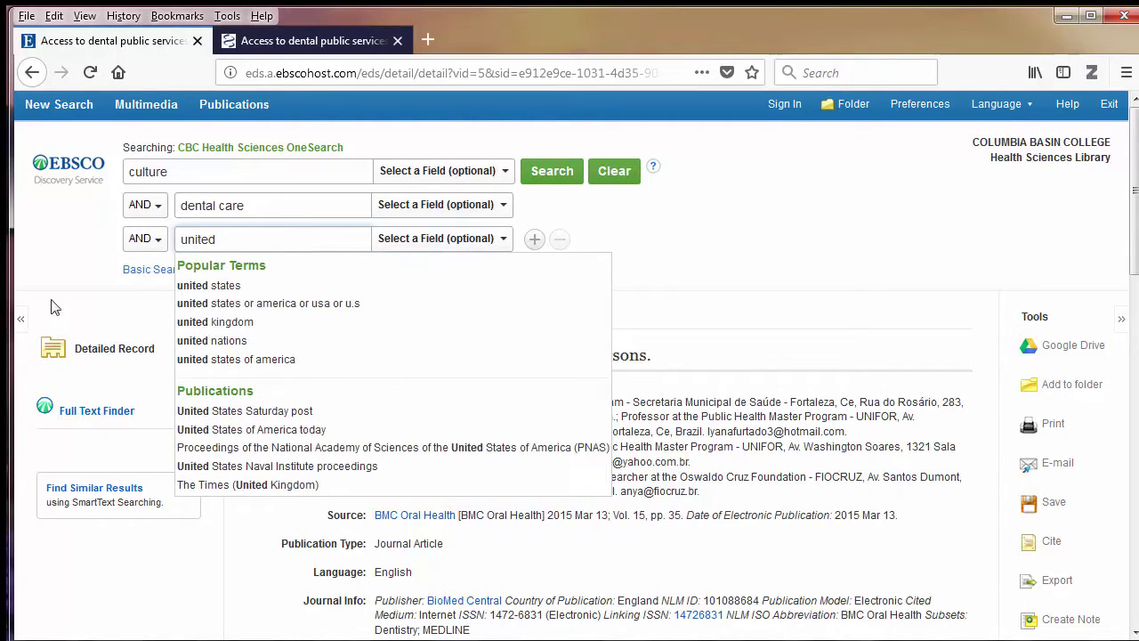
pyautogui.click(211, 287)
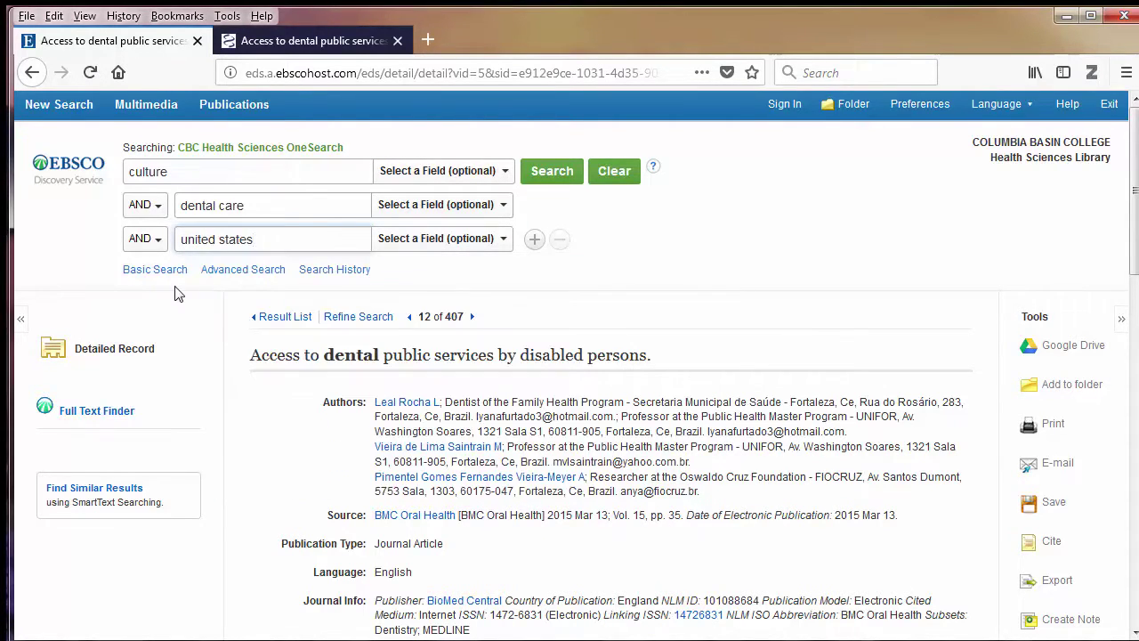
pyautogui.click(565, 177)
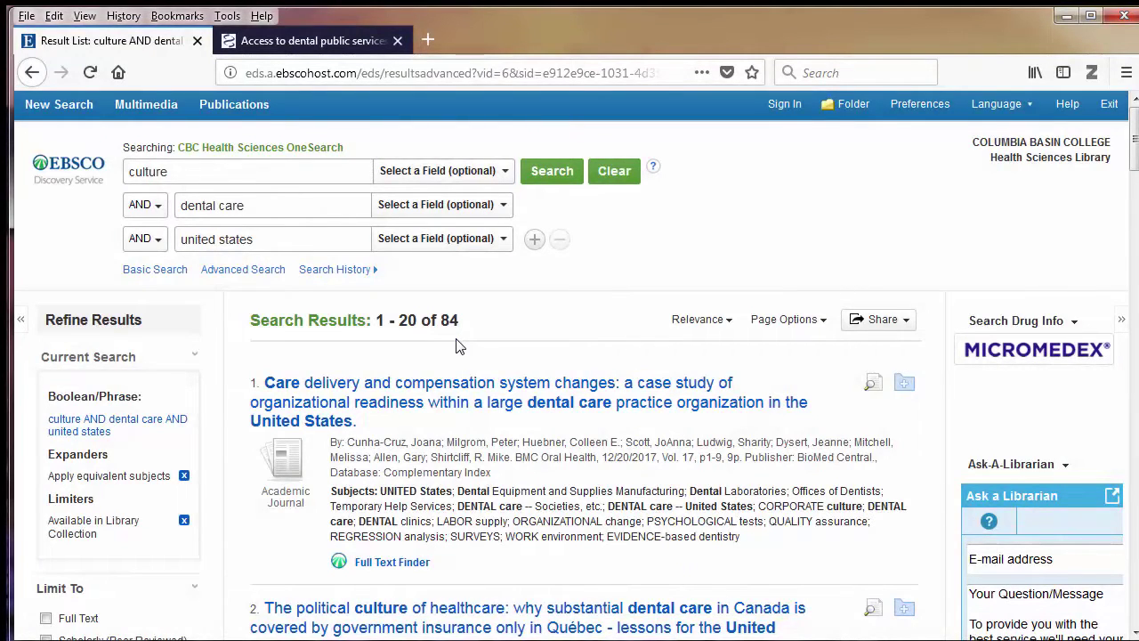
# Step: Change the second term to 'dental care or oral health' and rerun the search, giving 277 results
pyautogui.click(322, 202)
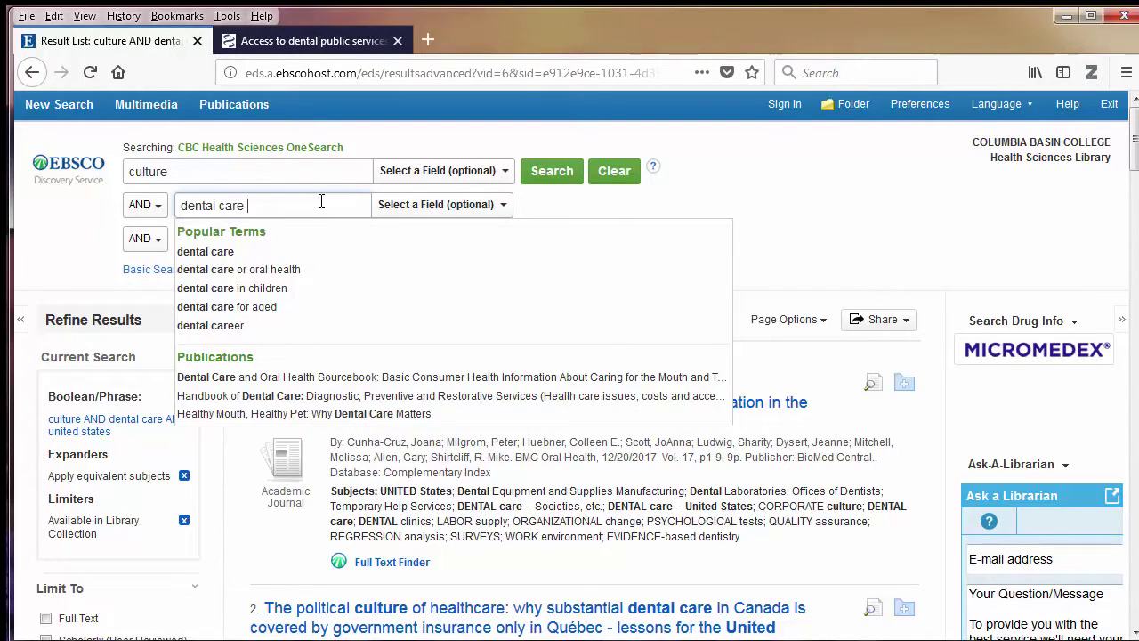
pyautogui.write('OR')
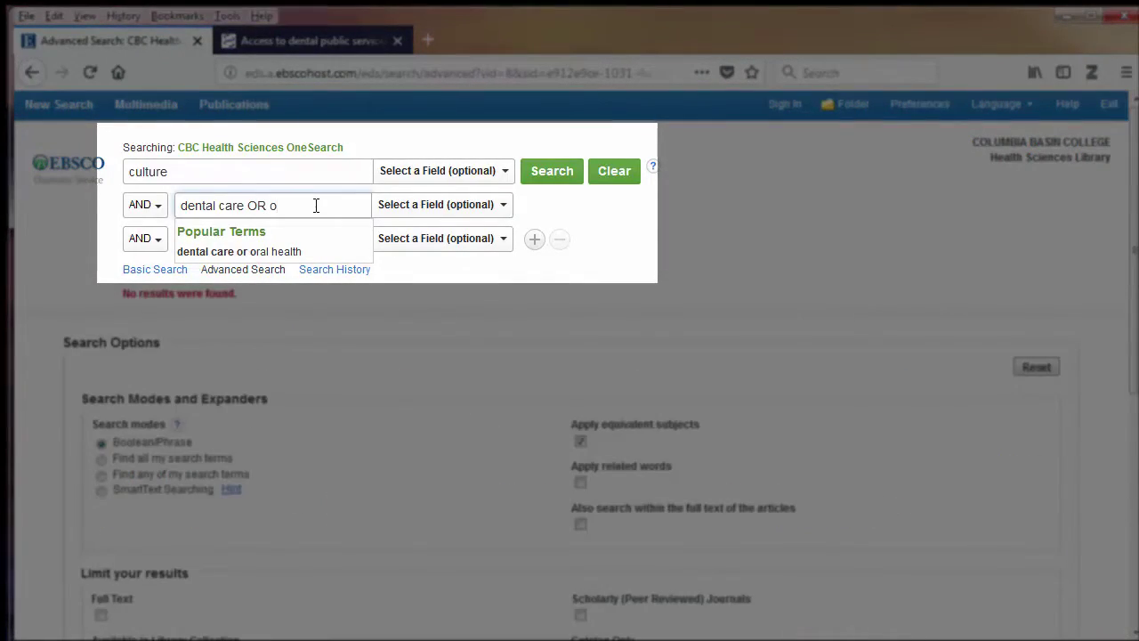
pyautogui.write(' o')
pyautogui.click(238, 251)
pyautogui.click(559, 177)
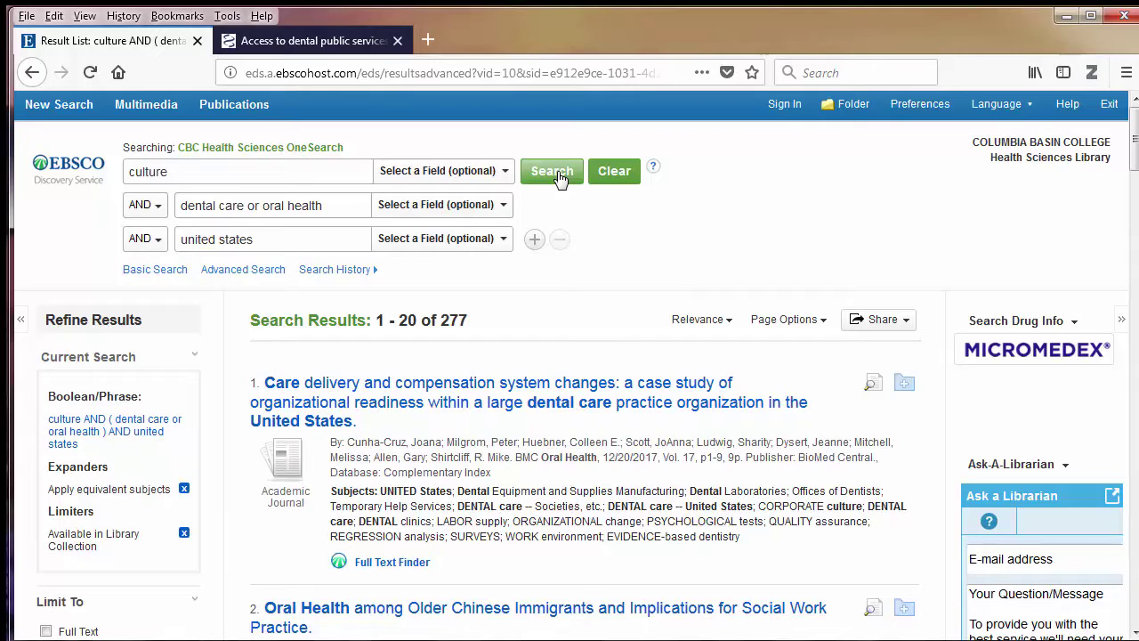
pyautogui.scroll(-8, 559, 177)
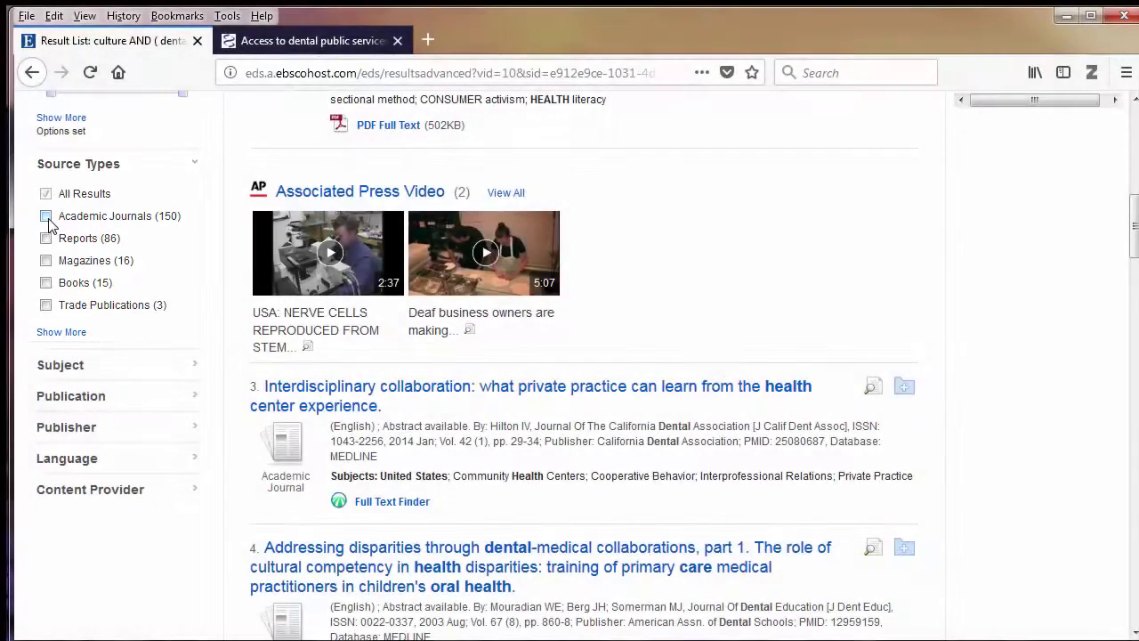
# Step: Limit to the 150 academic journals and open result 3's PDF, 'Oral Health among Older Chinese Immigrants'
pyautogui.click(47, 219)
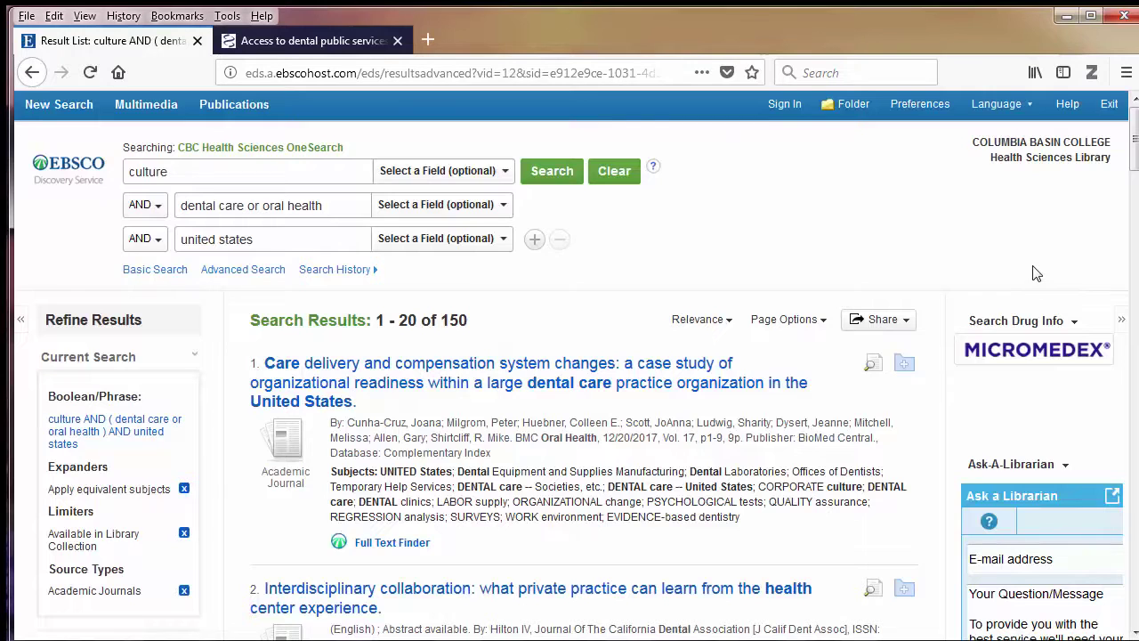
pyautogui.scroll(-5, 738, 304)
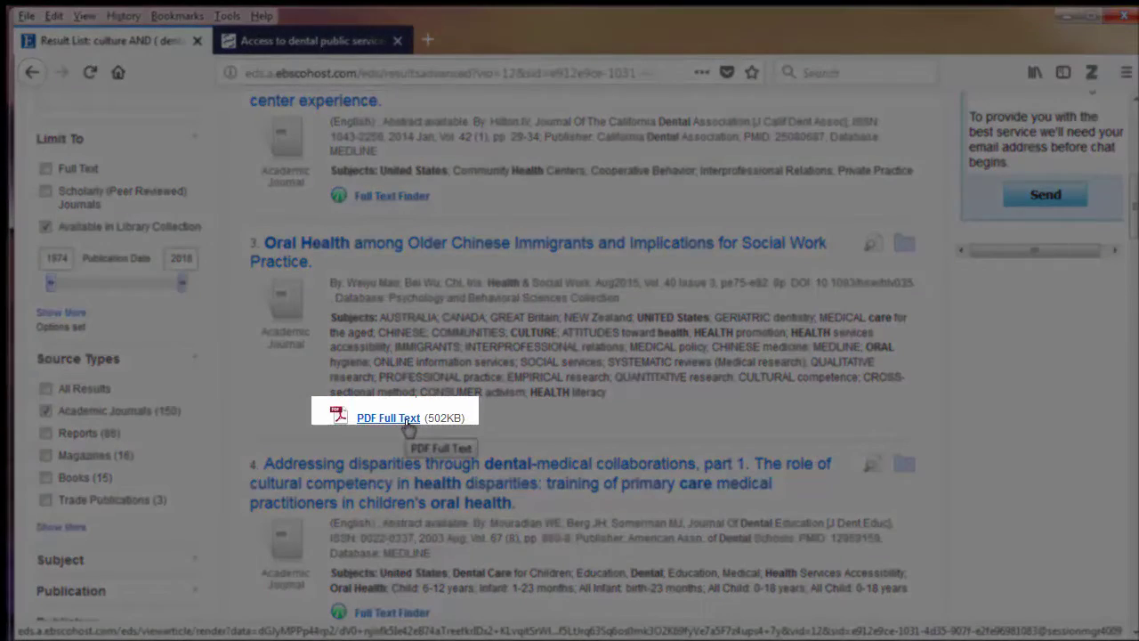
pyautogui.click(405, 423)
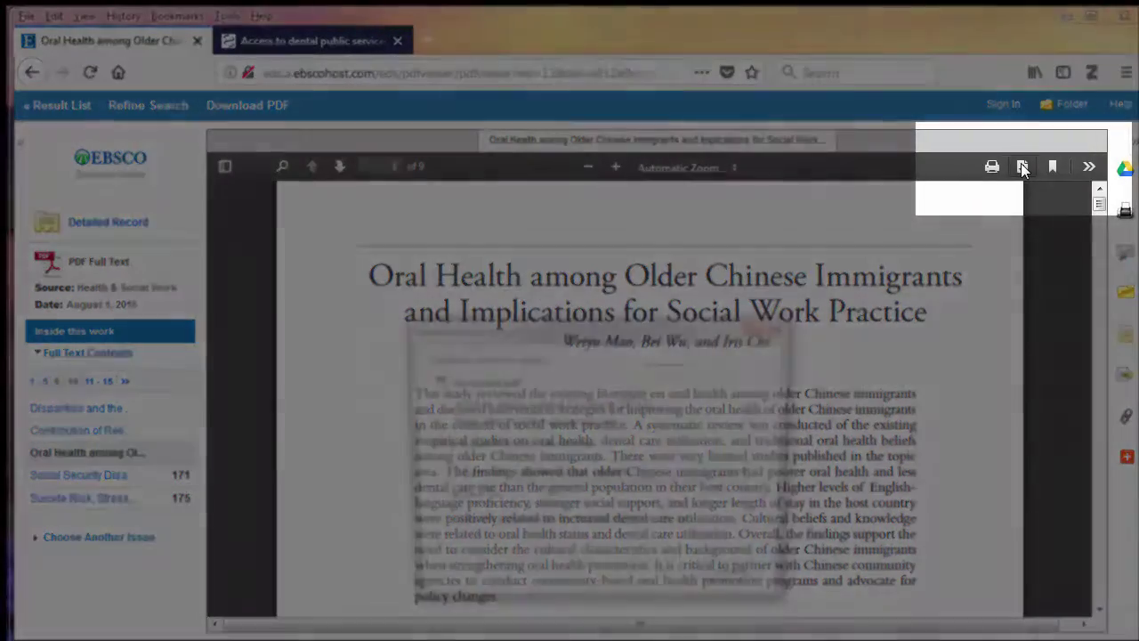
# Step: Download the PDF, open it in Adobe Acrobat, and select the abstract's opening words
pyautogui.click(1021, 167)
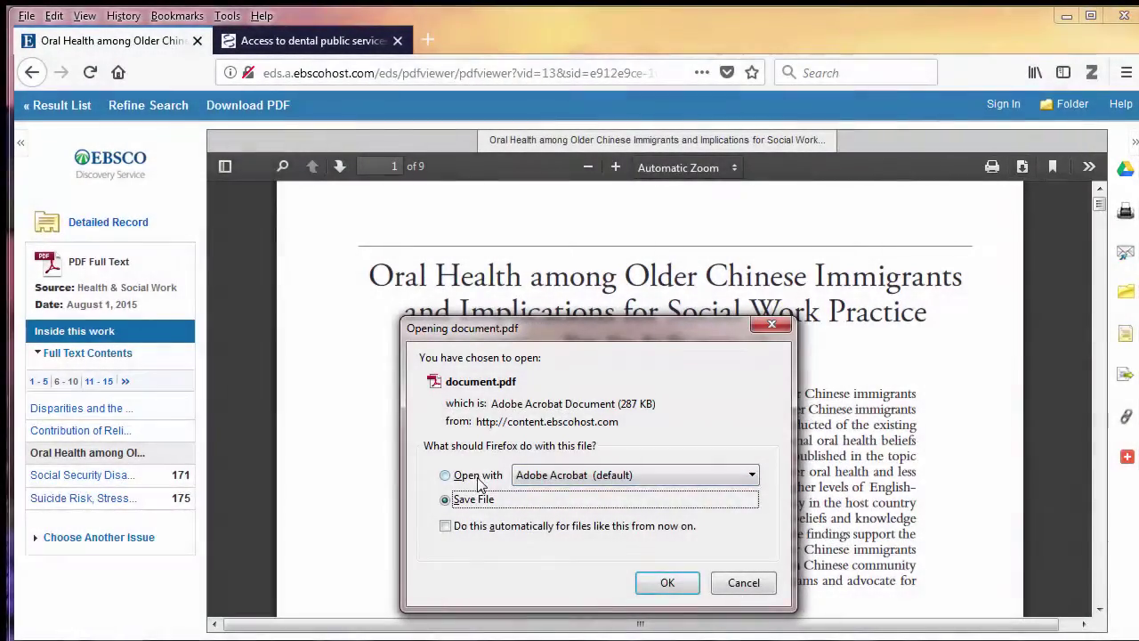
pyautogui.click(495, 476)
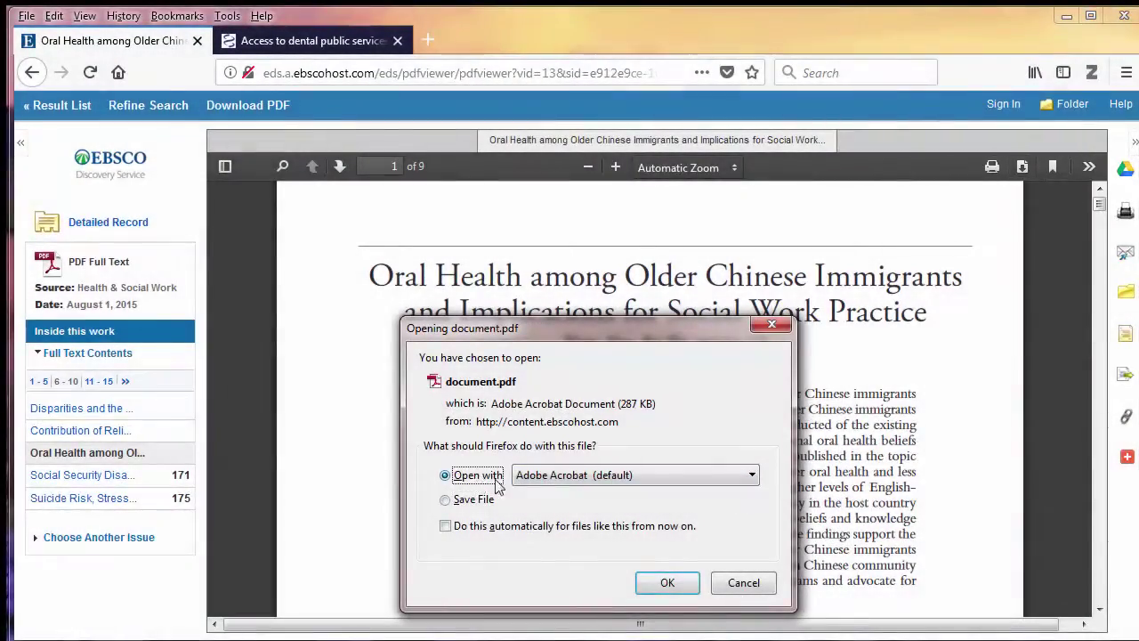
pyautogui.click(669, 583)
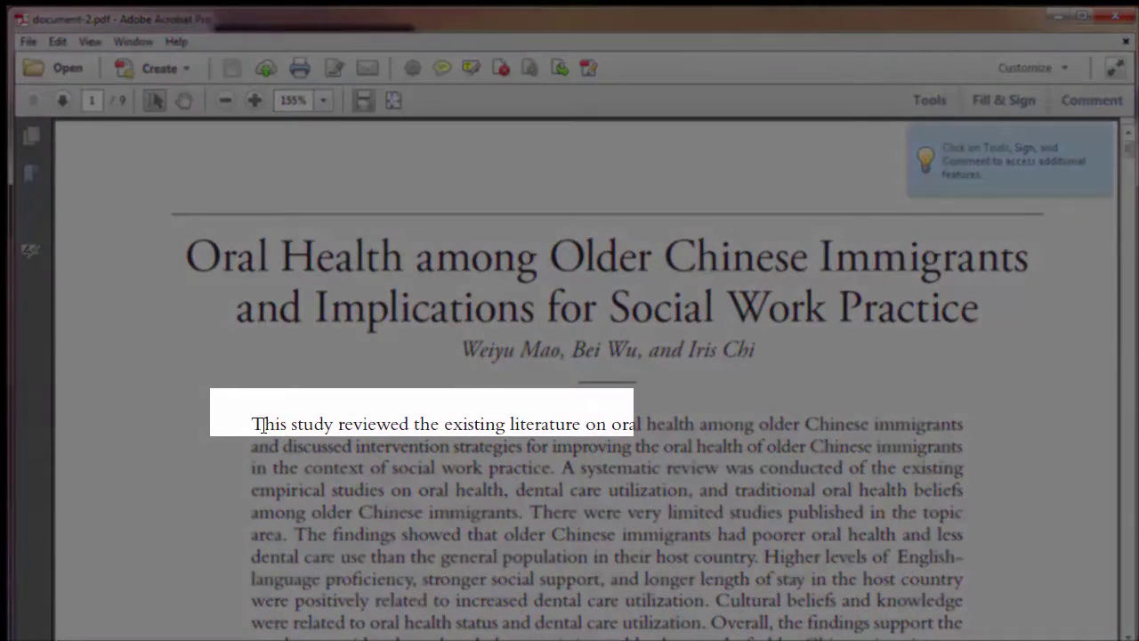
pyautogui.moveTo(263, 425); pyautogui.dragTo(580, 424)
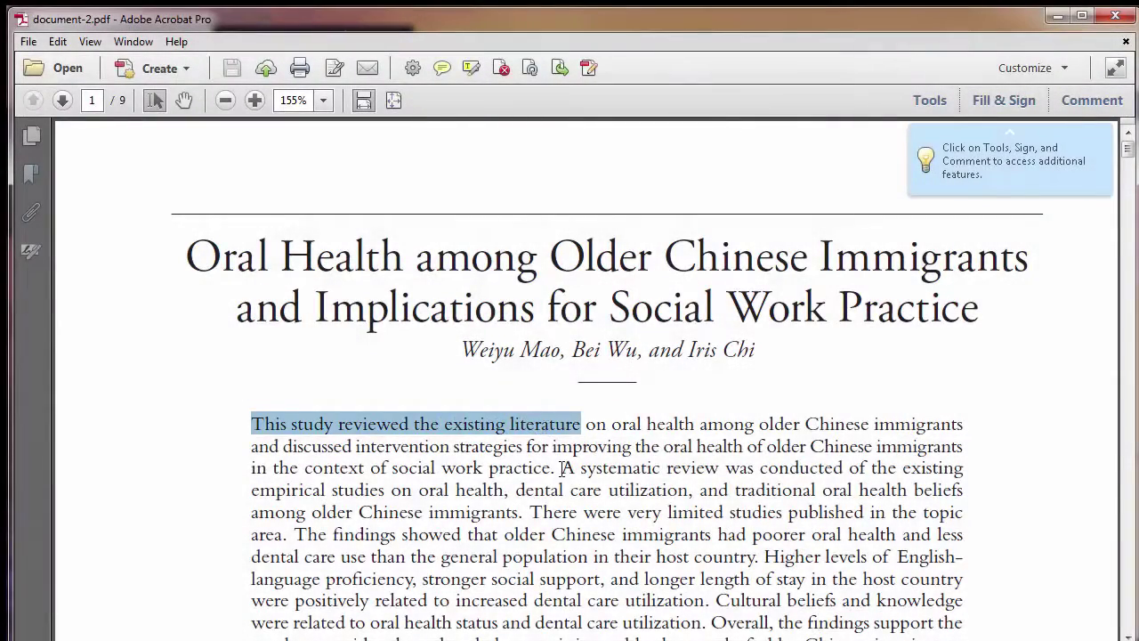
# Step: Select 'A systematic review was conducted' in the abstract, then minimize Acrobat
pyautogui.moveTo(562, 469); pyautogui.dragTo(805, 474)
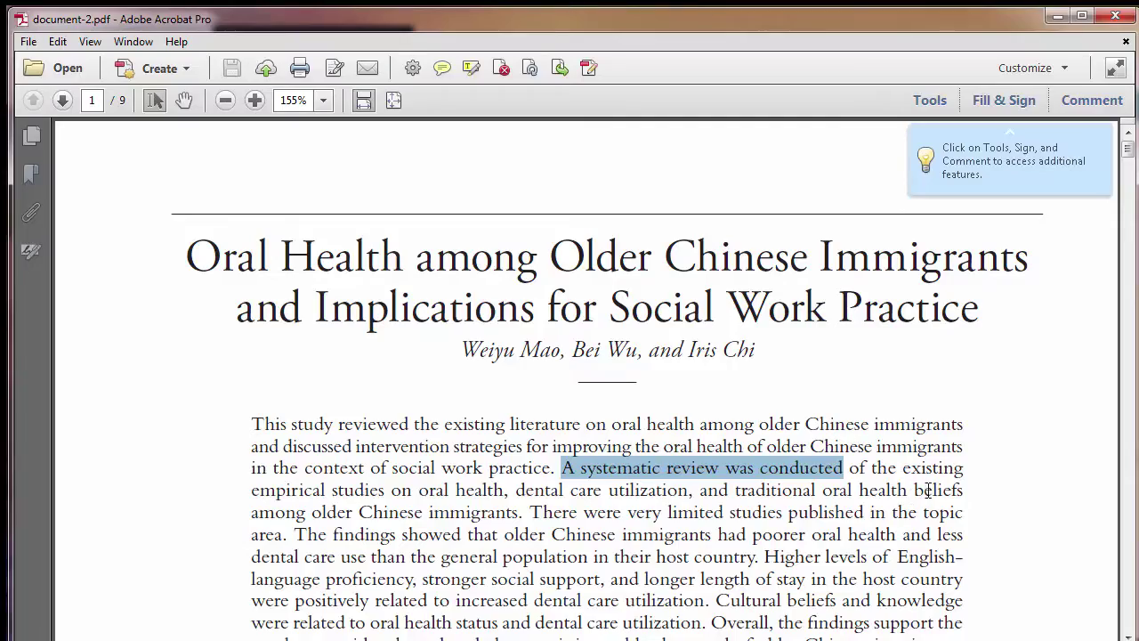
pyautogui.click(1060, 15)
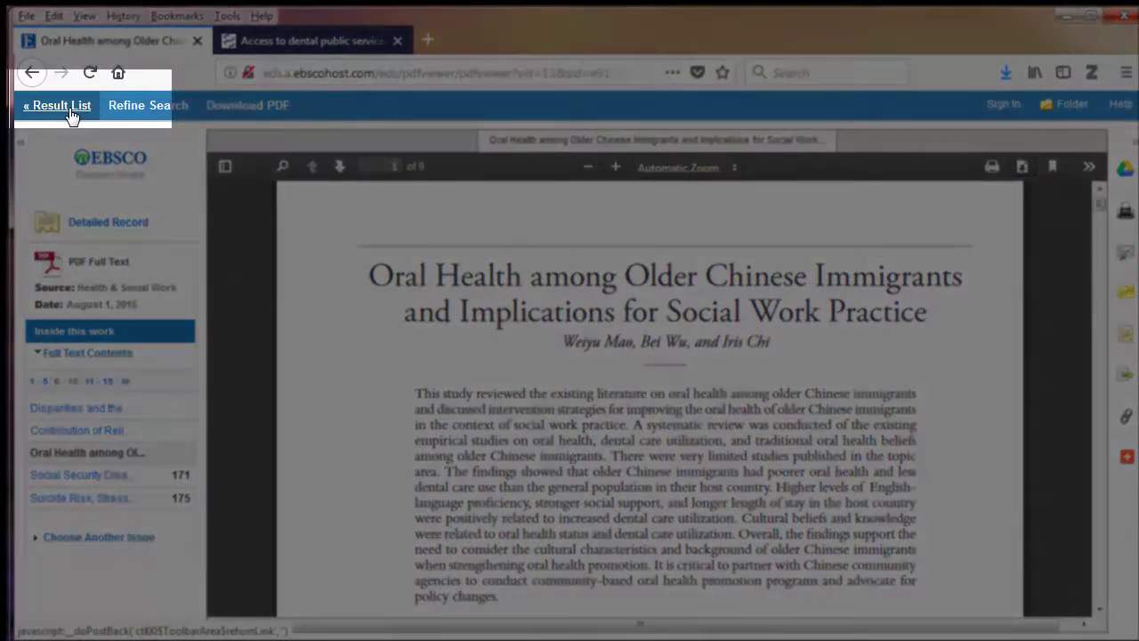
# Step: Return to the result list and open result 7, 'Vietnamese Oral Health Beliefs and Practices', in ProQuest
pyautogui.click(70, 113)
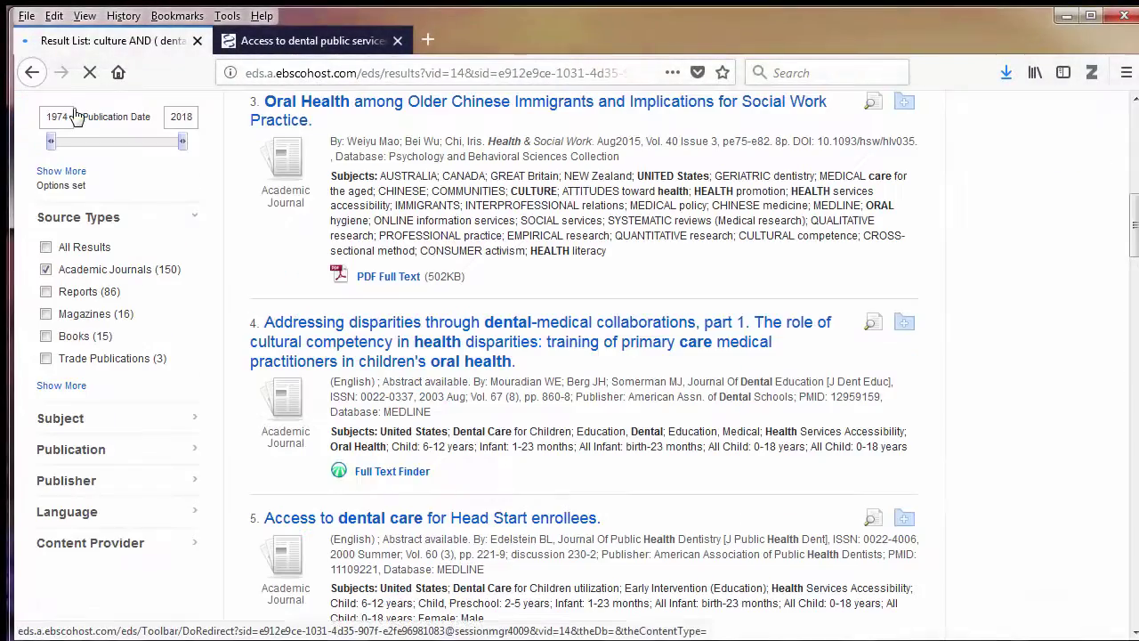
pyautogui.scroll(-7, 682, 437)
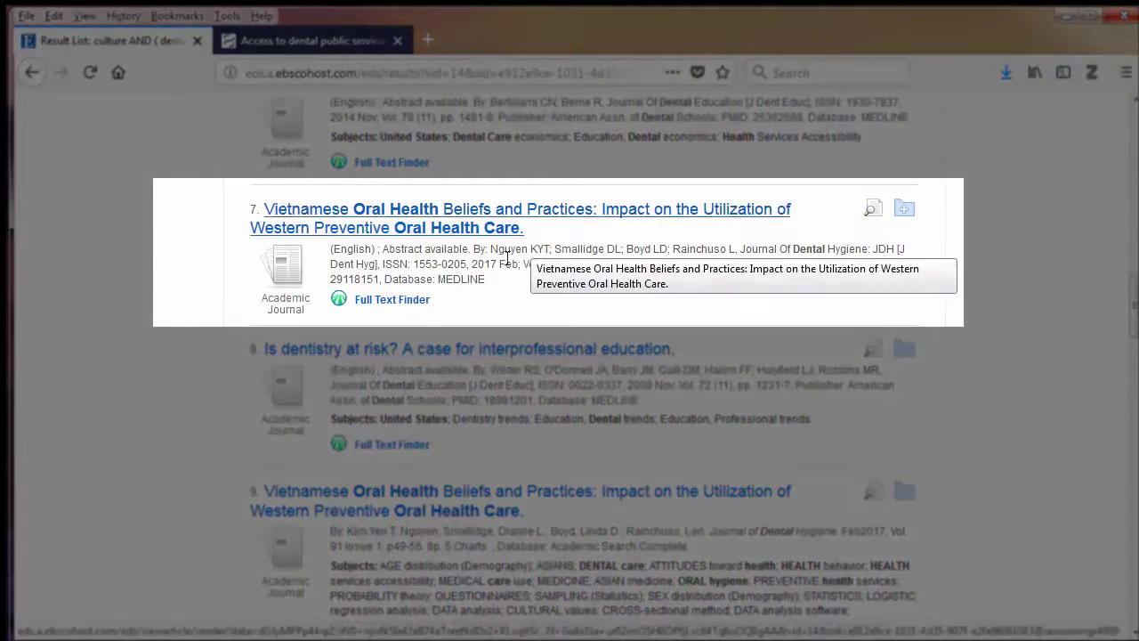
pyautogui.click(409, 307)
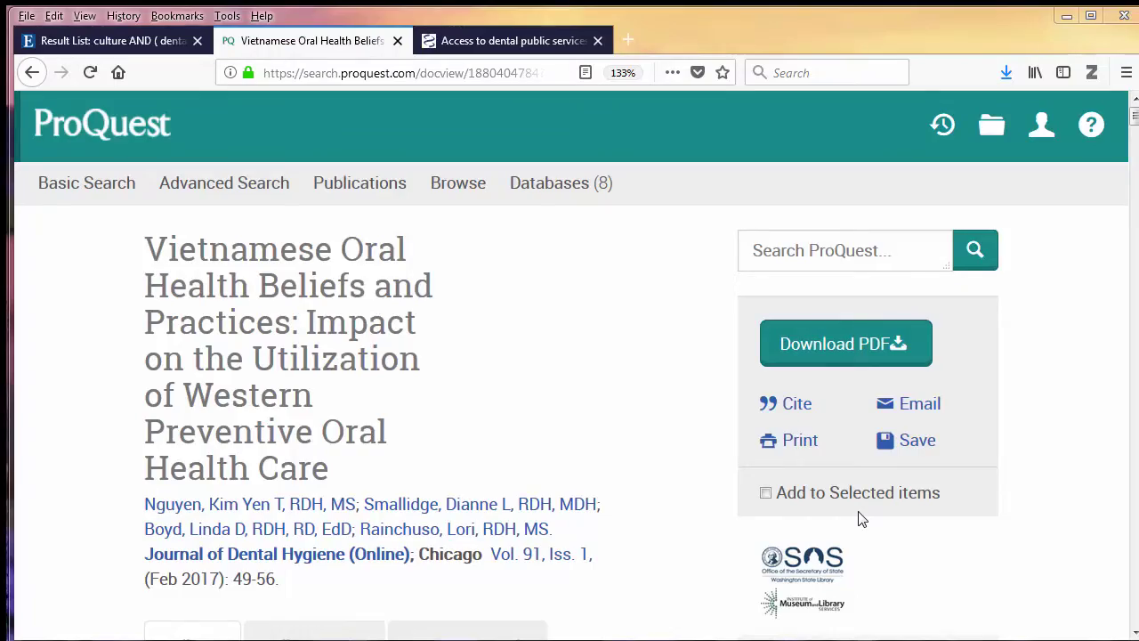
# Step: Download the 'Vietnamese Oral Health Beliefs and Practices' full-text PDF and open it in Adobe Acrobat
pyautogui.scroll(-5, 861, 519)
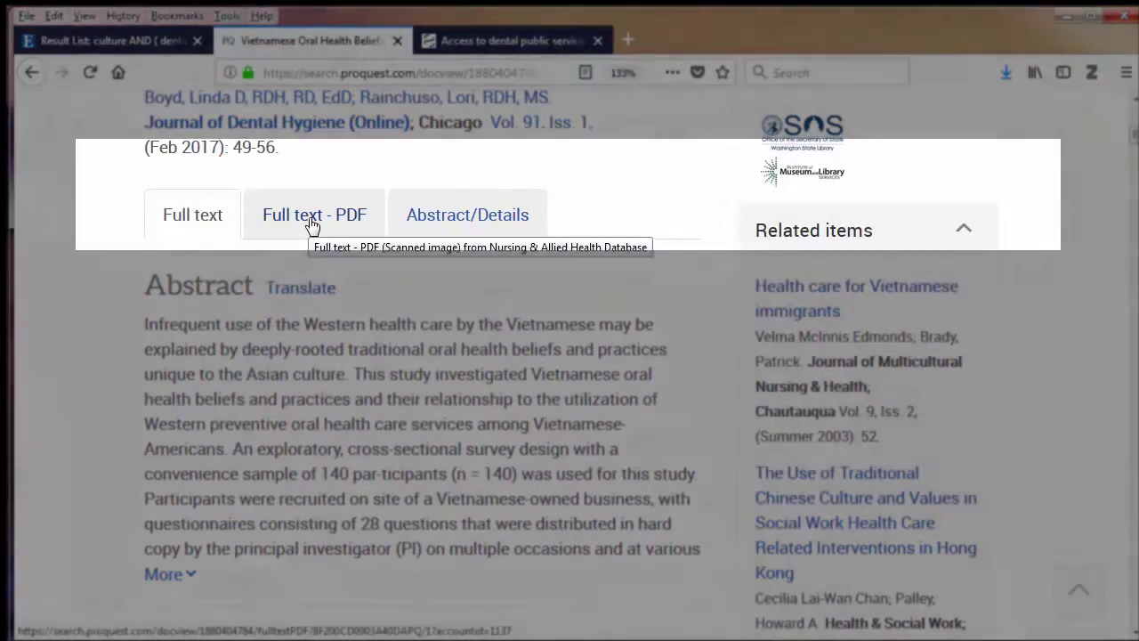
pyautogui.click(311, 224)
pyautogui.click(686, 195)
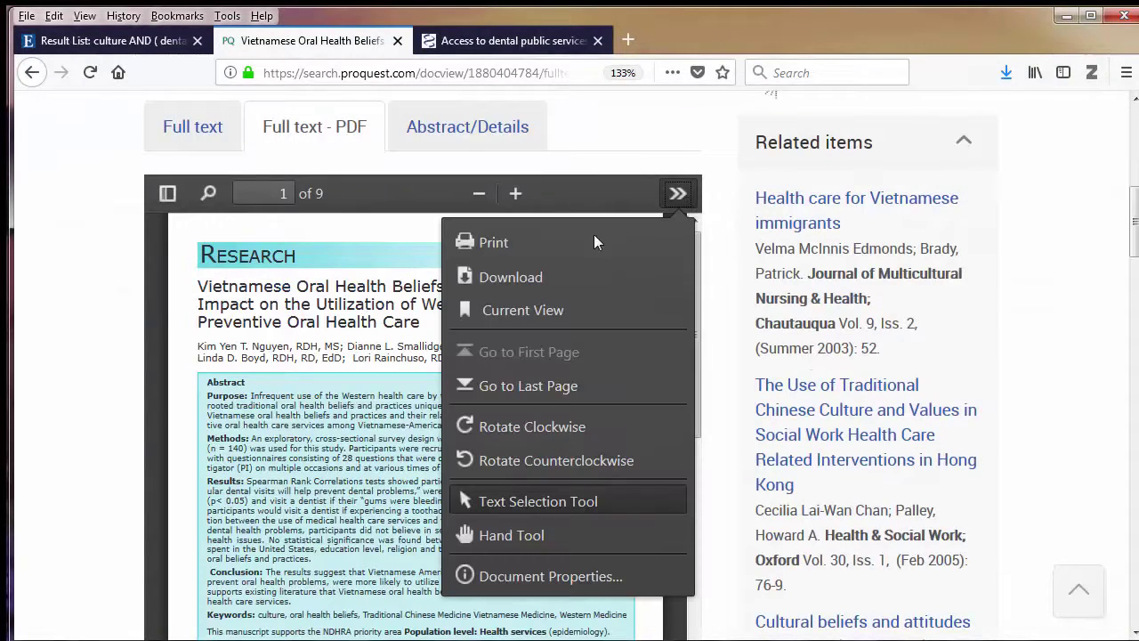
pyautogui.click(520, 276)
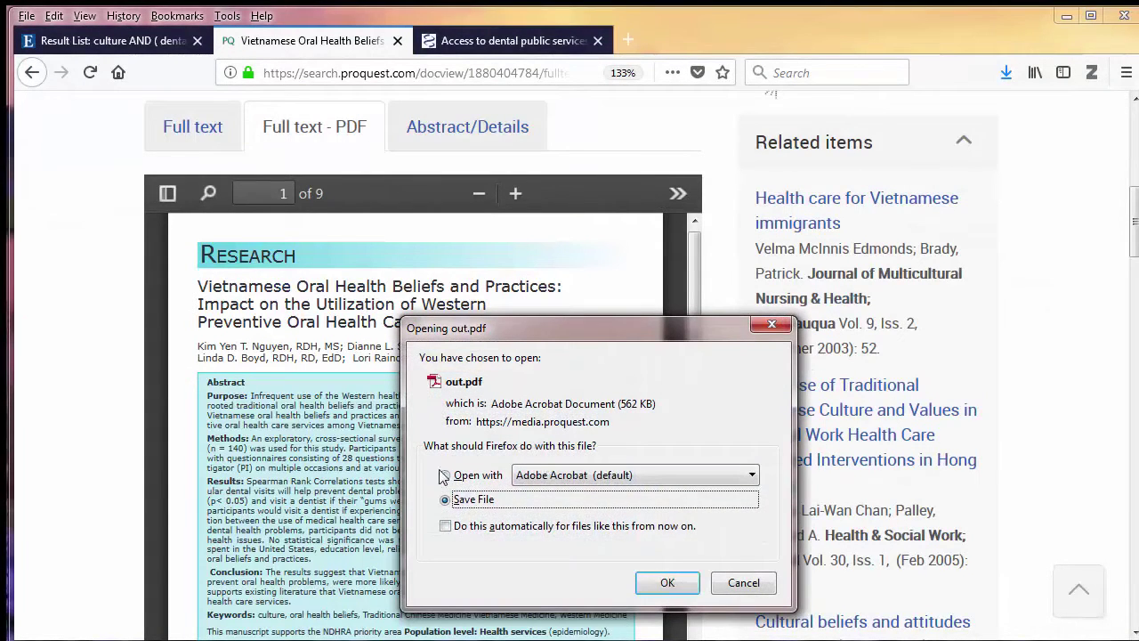
pyautogui.click(455, 477)
pyautogui.click(674, 583)
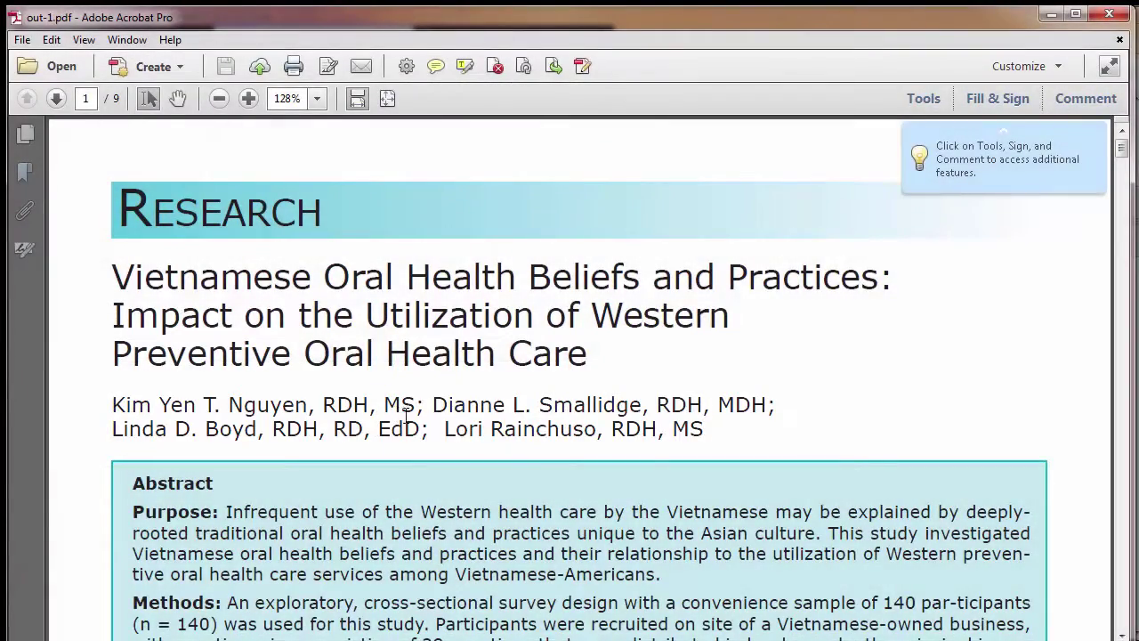
# Step: Scroll through the PDF, highlighting the authors' credentials and affiliations and the first reference
pyautogui.scroll(-1, 754, 391)
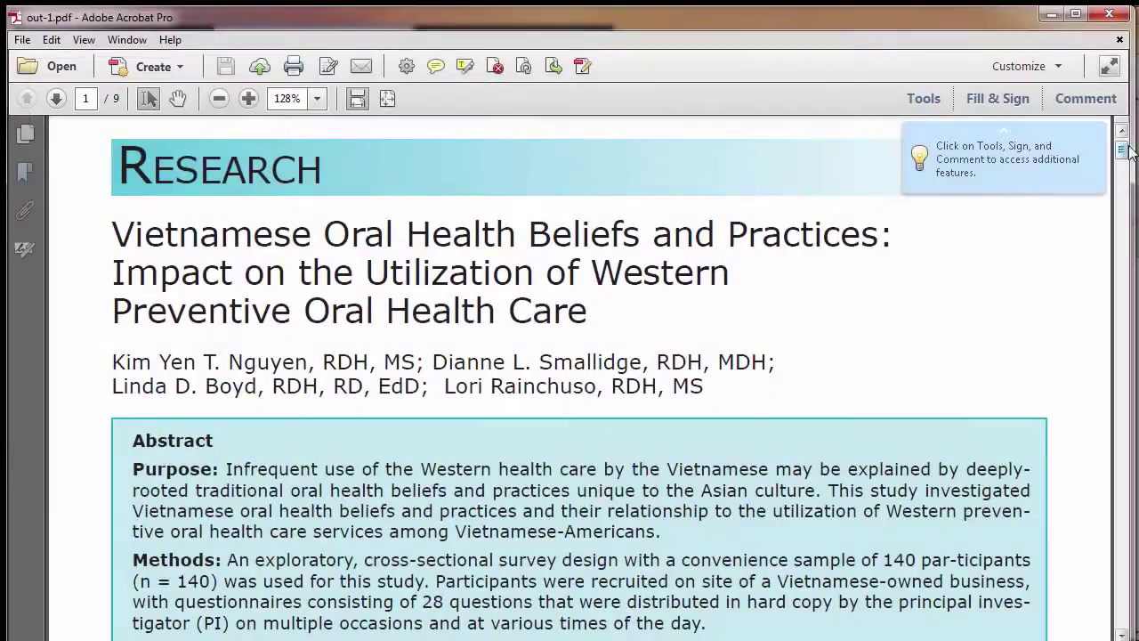
pyautogui.scroll(-4, 1126, 174)
pyautogui.scroll(-12, 1125, 173)
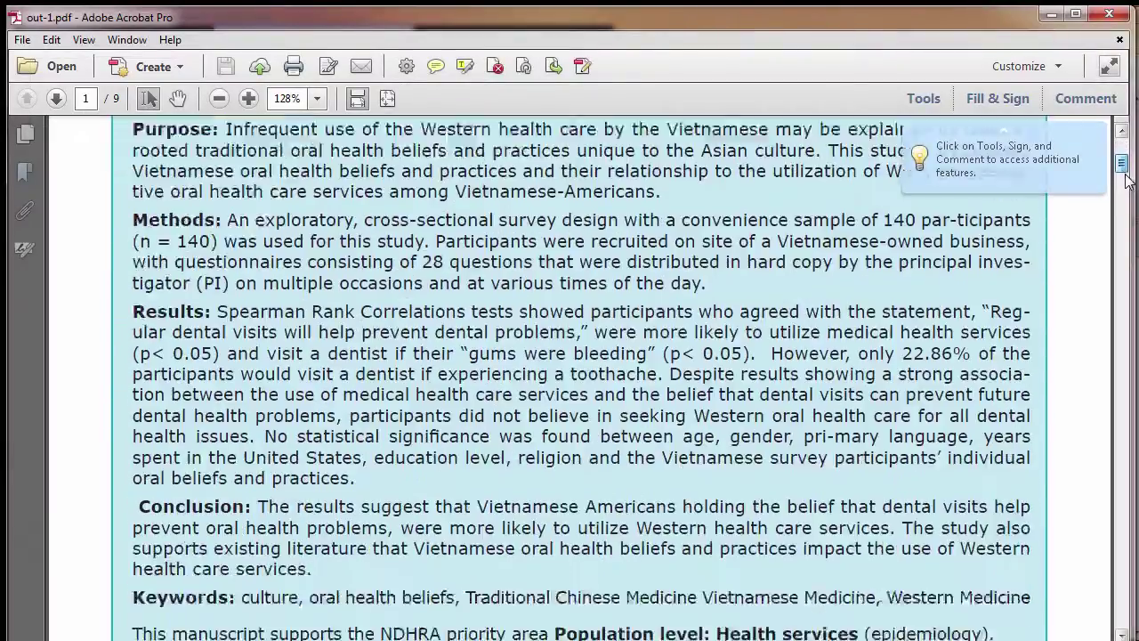
pyautogui.scroll(6, 1128, 191)
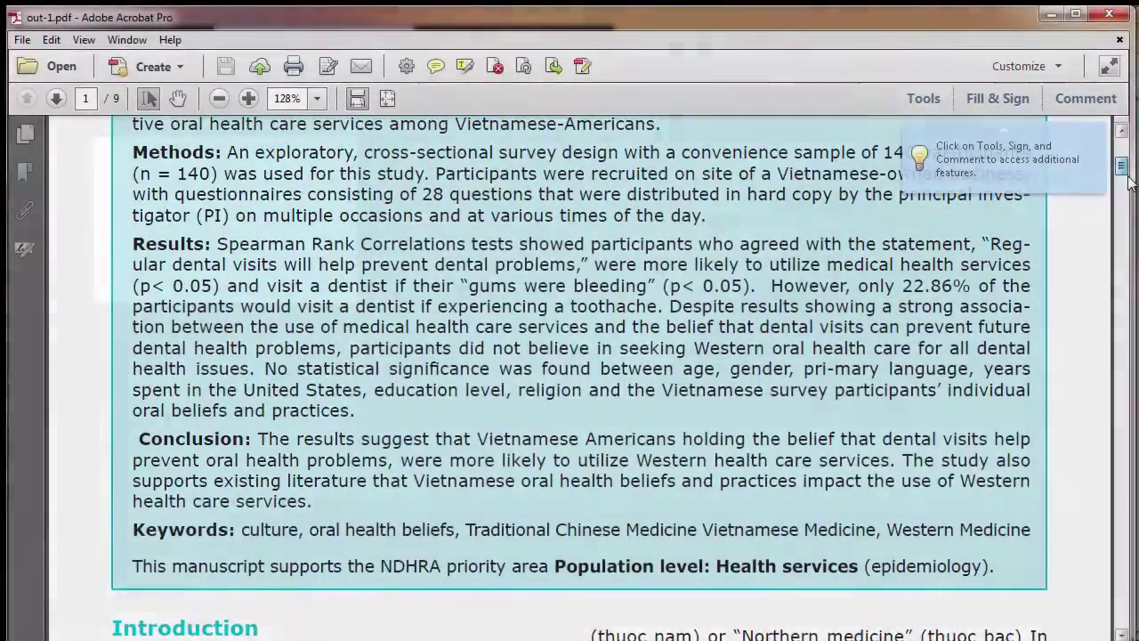
pyautogui.scroll(-18, 1129, 183)
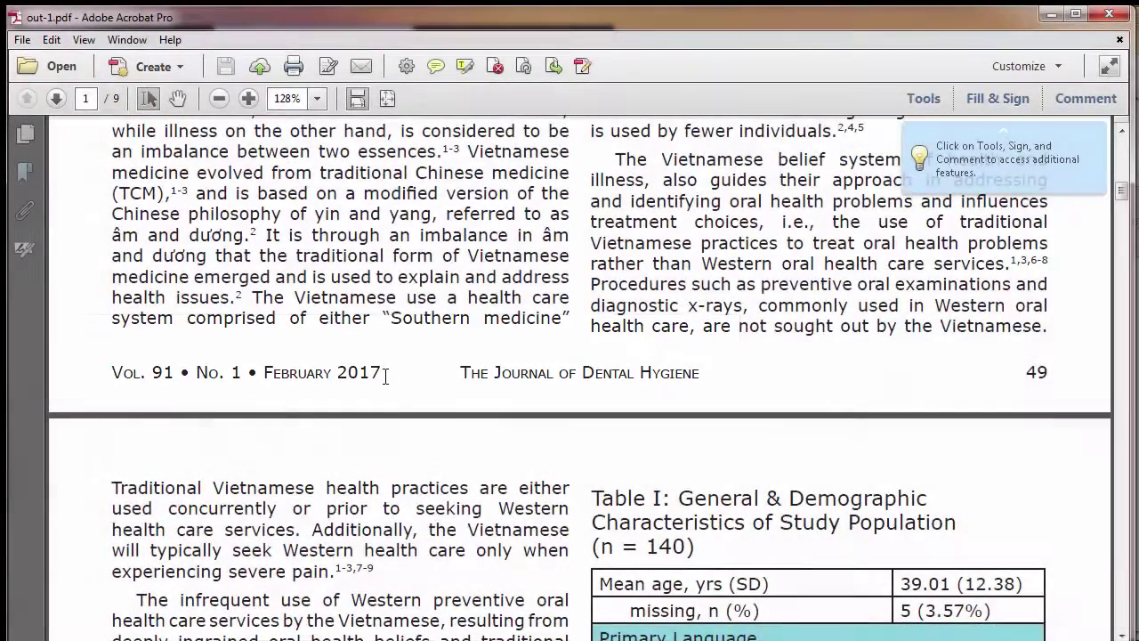
pyautogui.scroll(-3, 386, 375)
pyautogui.moveTo(593, 369); pyautogui.dragTo(680, 365)
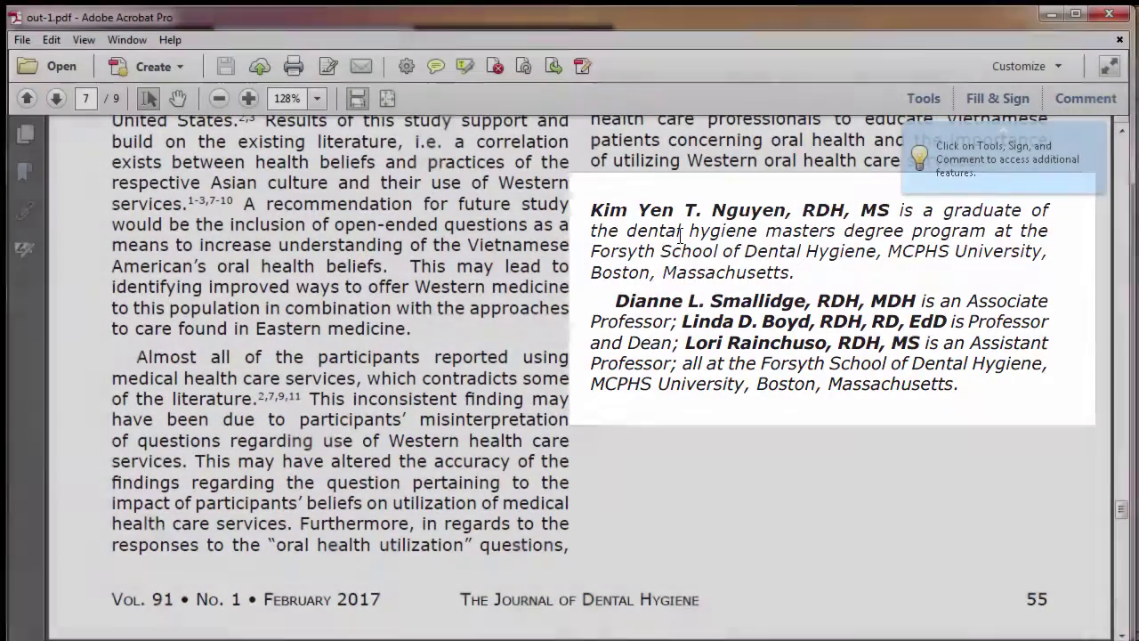
pyautogui.moveTo(638, 210); pyautogui.dragTo(945, 322)
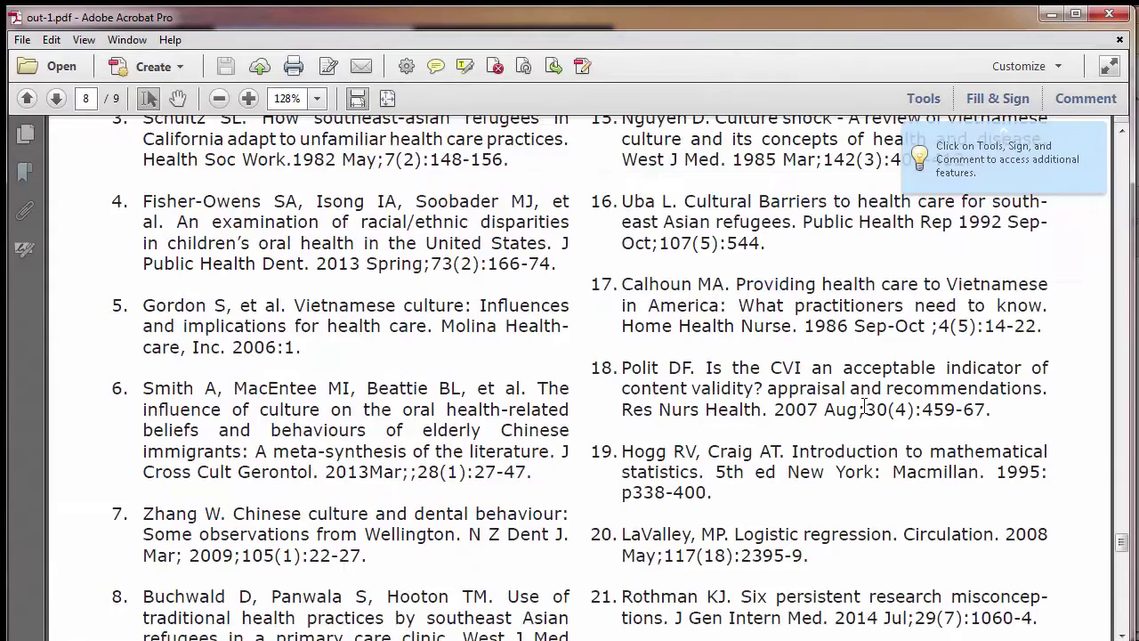
pyautogui.scroll(5, 863, 406)
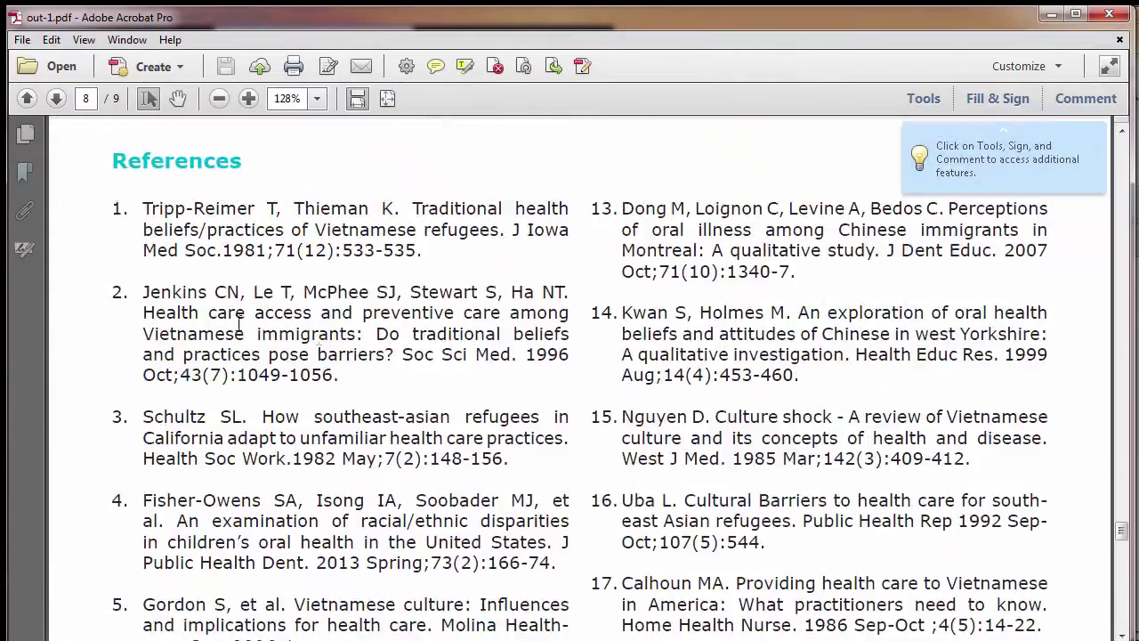
pyautogui.moveTo(117, 170); pyautogui.dragTo(267, 210)
# Step: Return to the first page, then jump to page 7 and read through the discussion
pyautogui.scroll(-7, 367, 353)
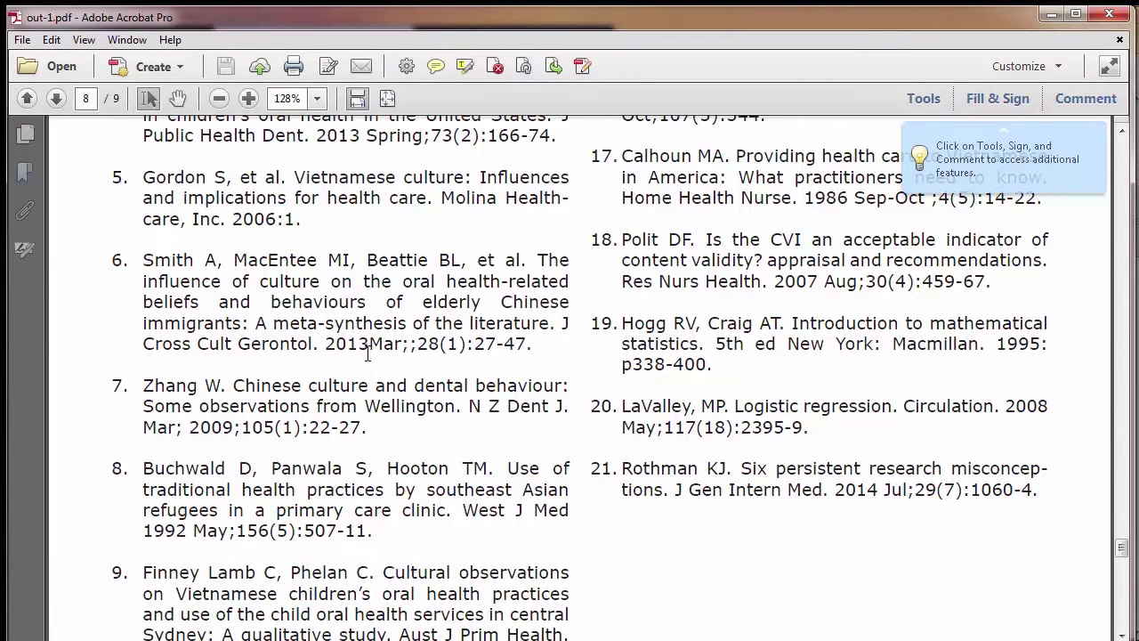
pyautogui.scroll(10, 367, 354)
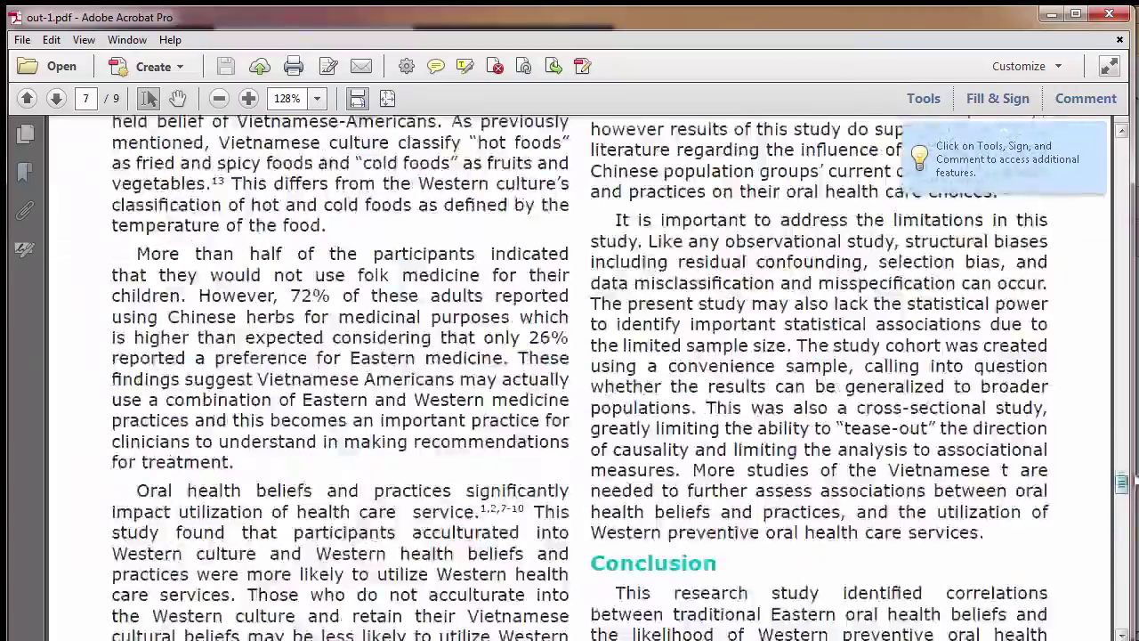
pyautogui.press('Home')
pyautogui.scroll(-2, 569, 356)
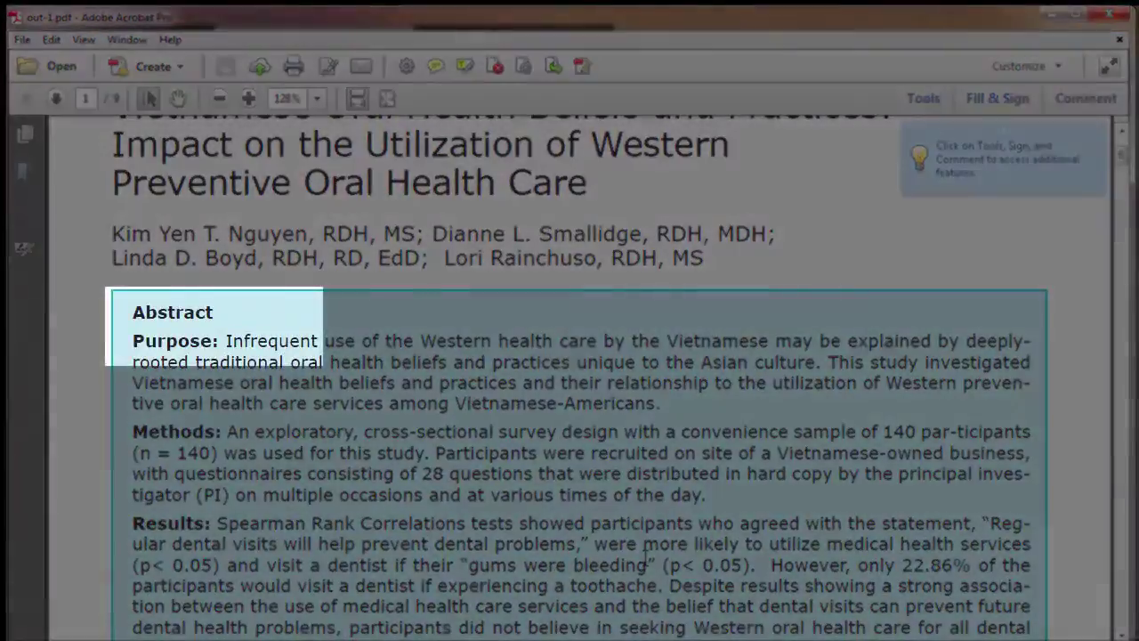
pyautogui.scroll(-3, 645, 553)
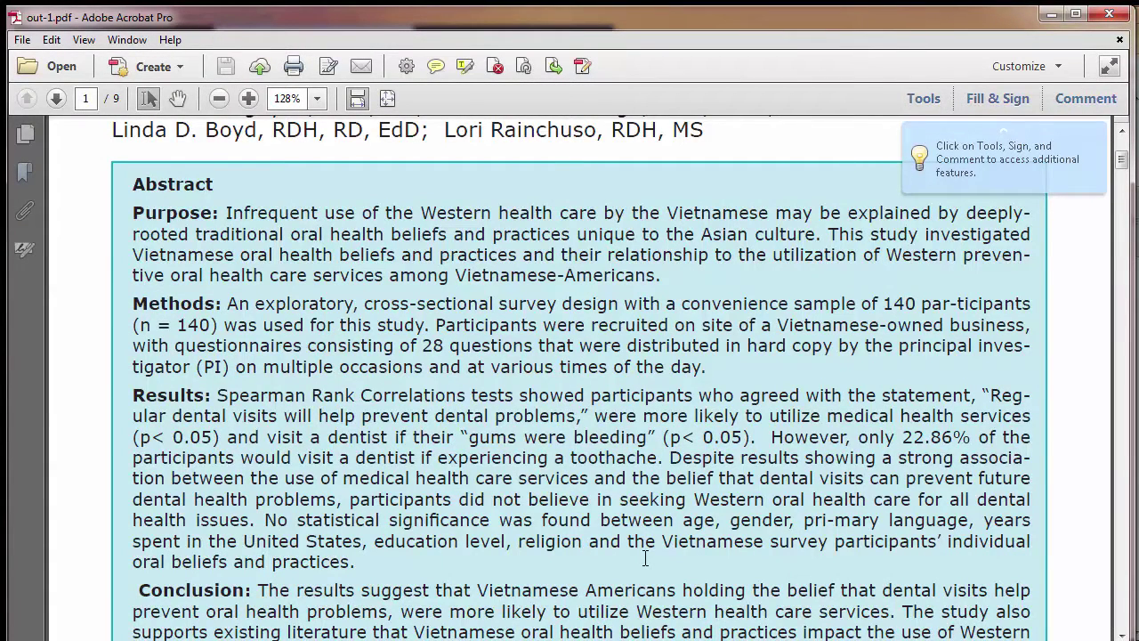
pyautogui.click(86, 98)
pyautogui.press('Return')
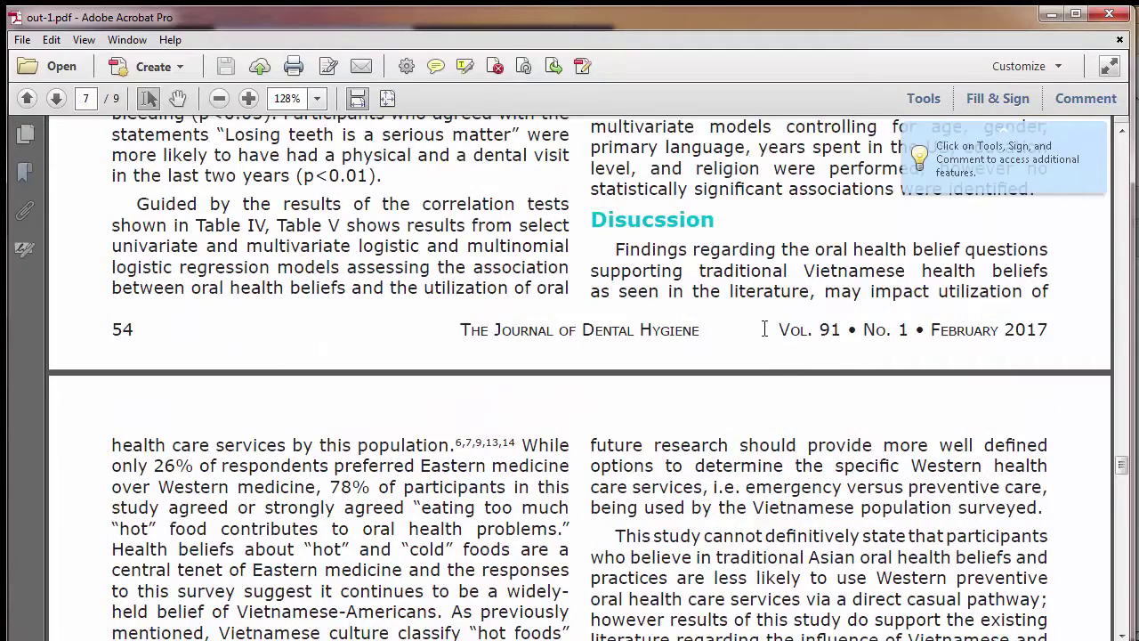
pyautogui.scroll(-3, 763, 329)
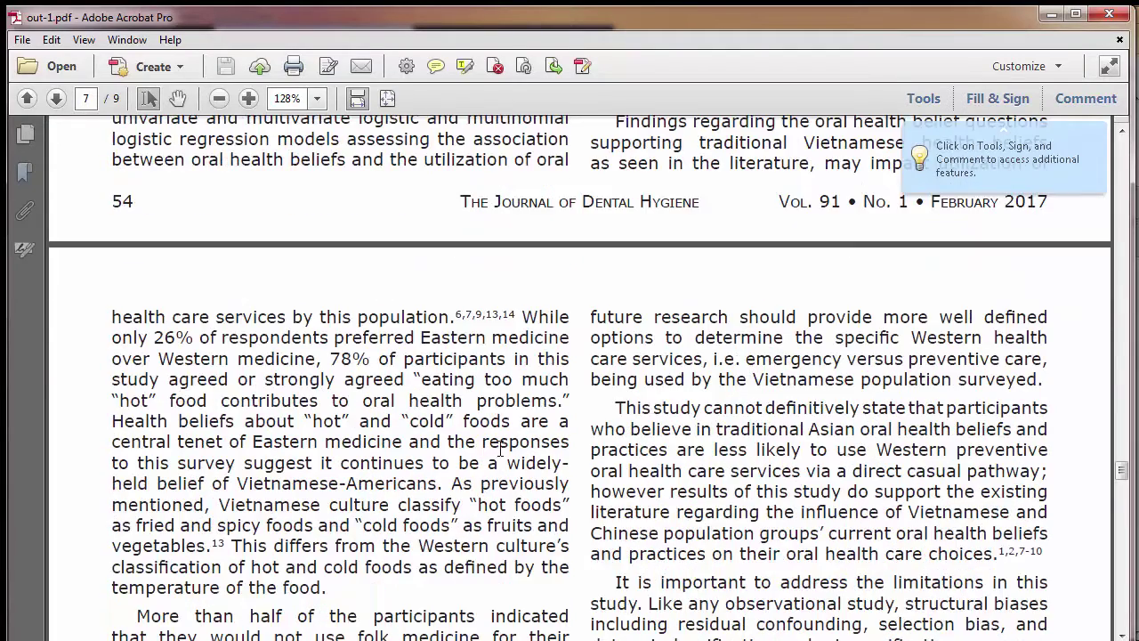
pyautogui.scroll(-4, 500, 449)
pyautogui.scroll(-4, 500, 447)
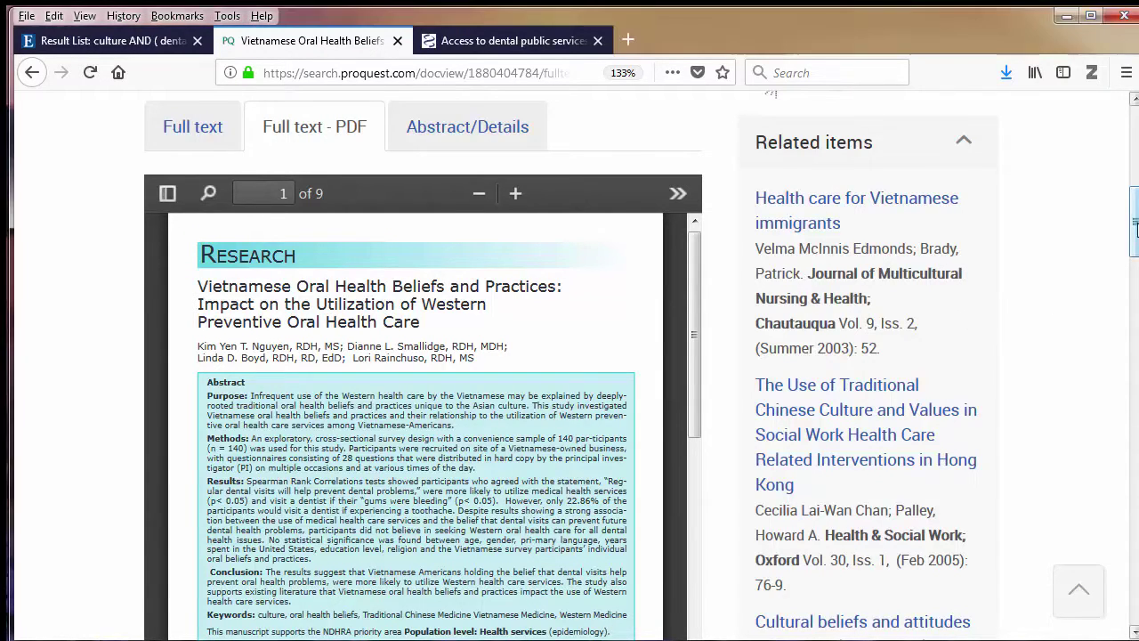
# Step: Return to the EBSCO result list and open result 7, the Vietnamese oral health article's detailed record
pyautogui.scroll(5, 1125, 267)
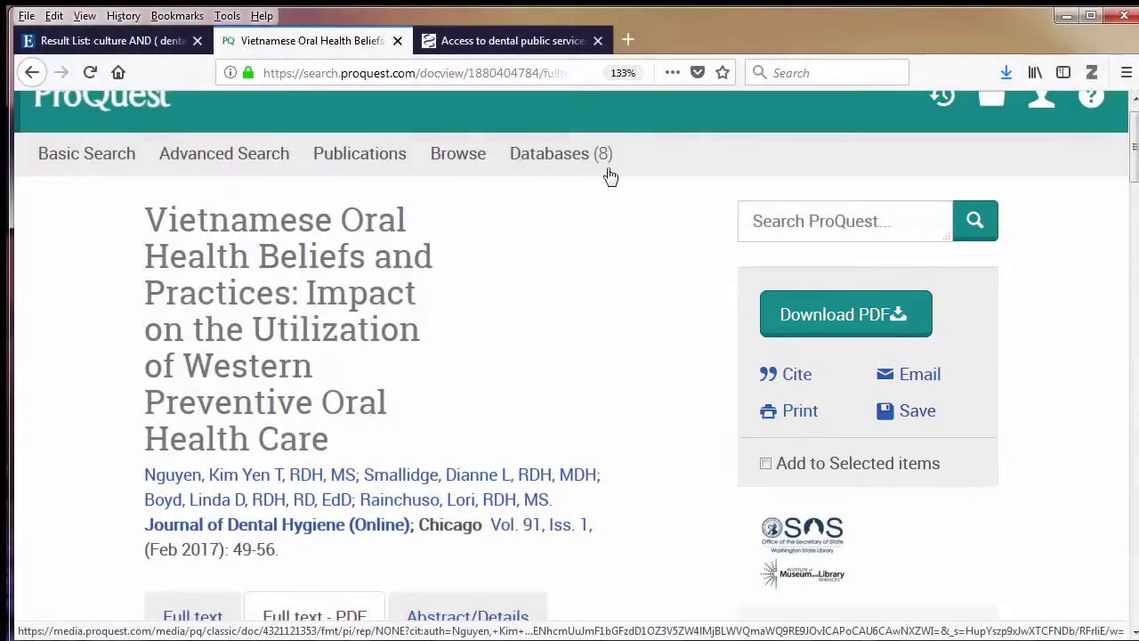
pyautogui.click(129, 42)
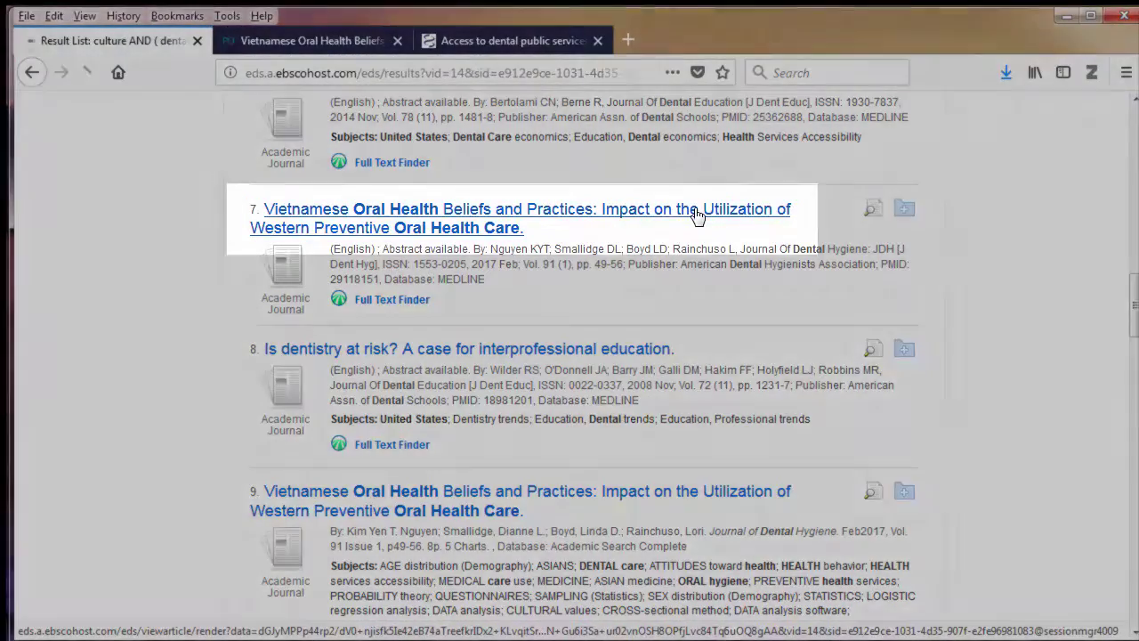
pyautogui.click(696, 216)
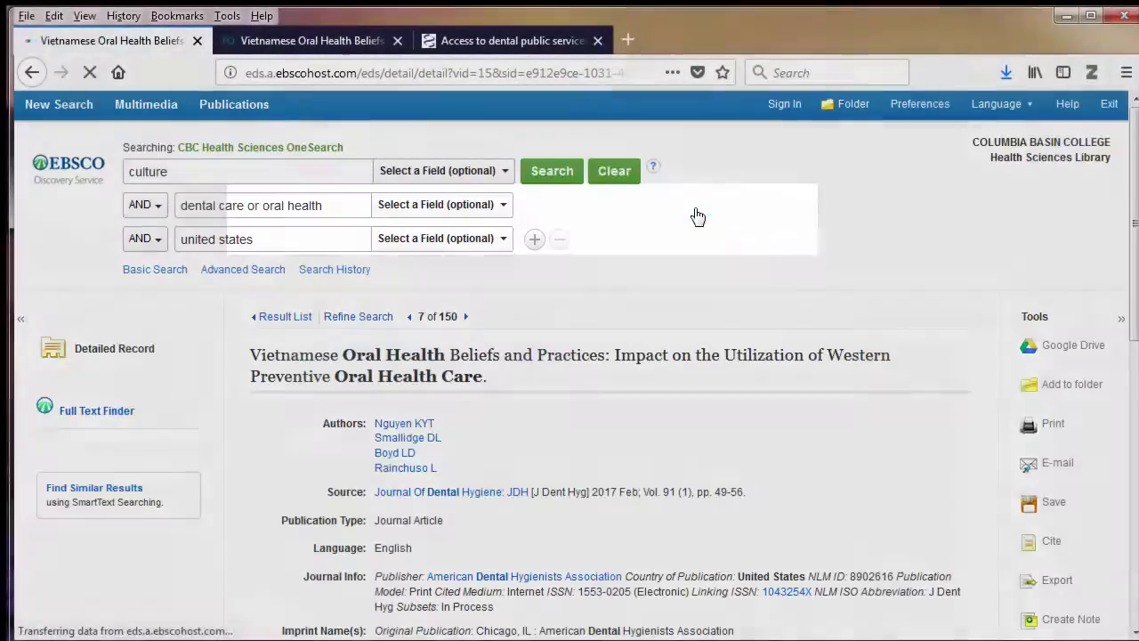
pyautogui.scroll(-2, 738, 216)
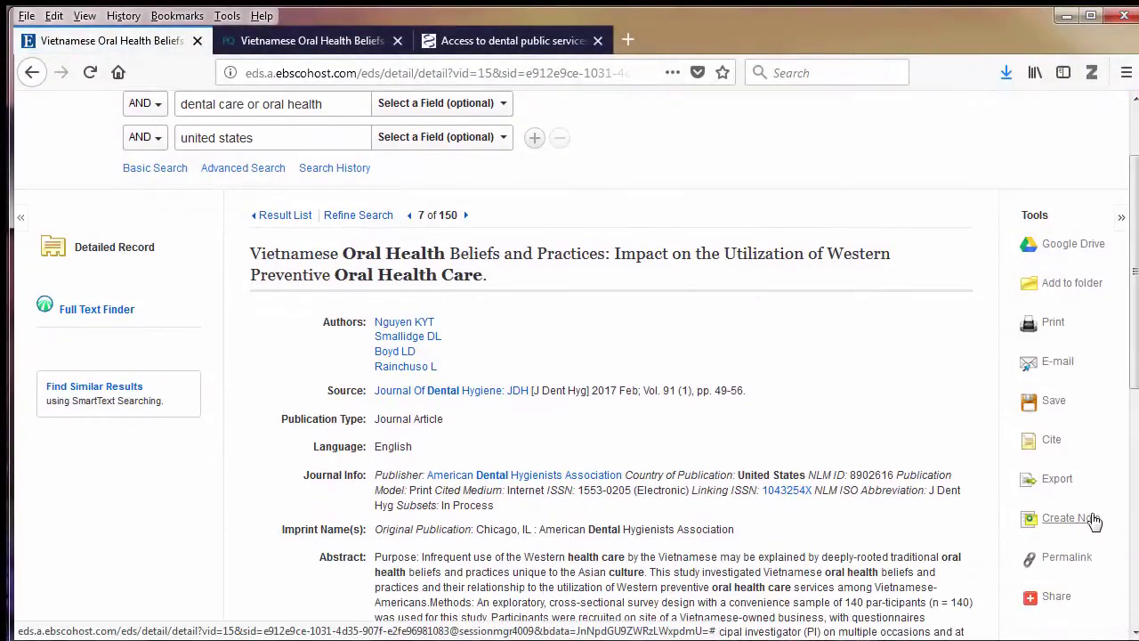
pyautogui.scroll(-2, 1081, 516)
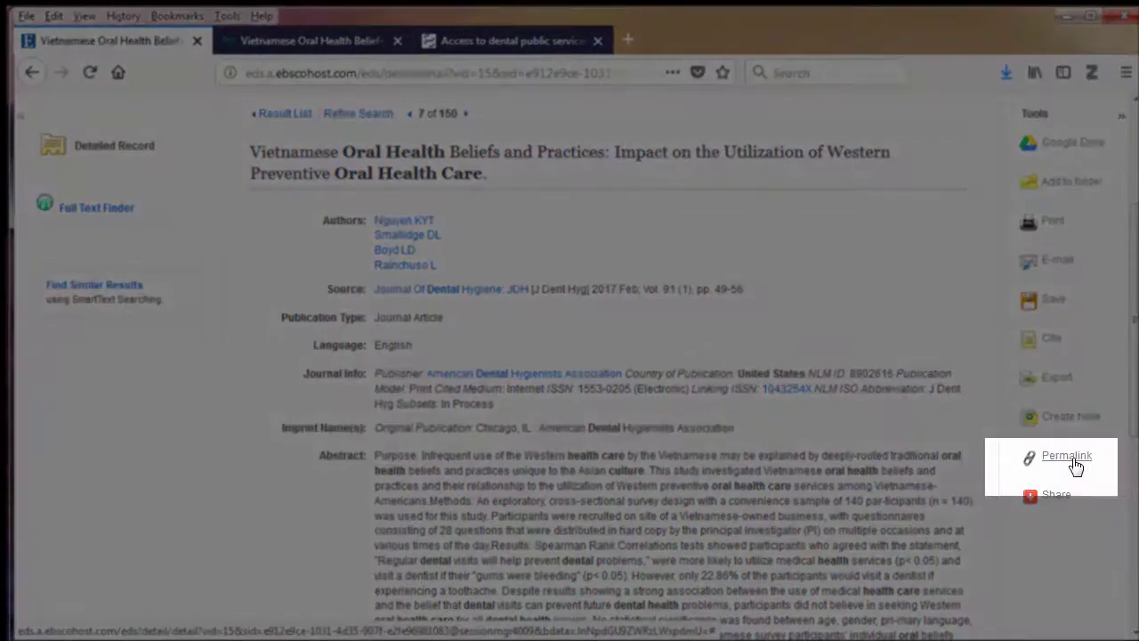
# Step: Generate the record's permalink and select the link's URL
pyautogui.click(1068, 459)
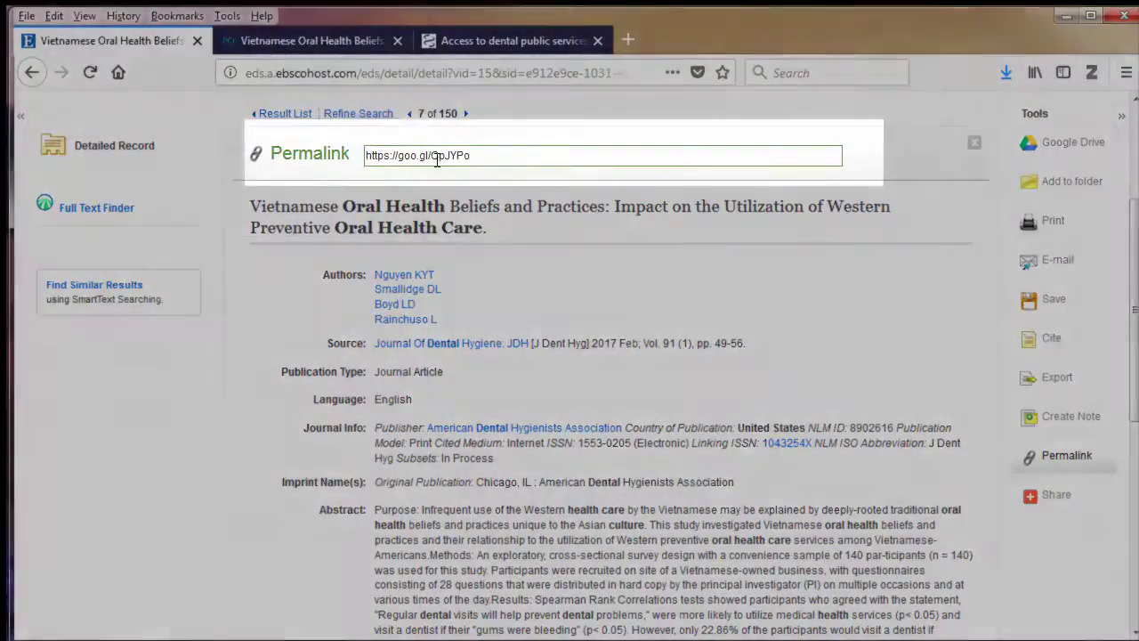
pyautogui.click(436, 159)
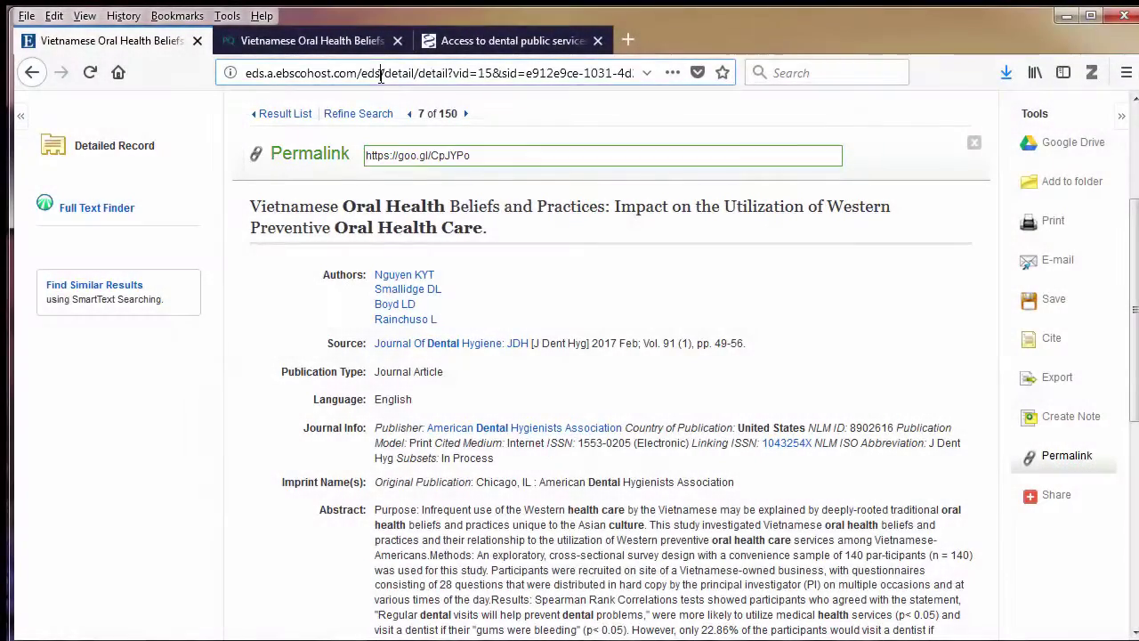
pyautogui.click(380, 77)
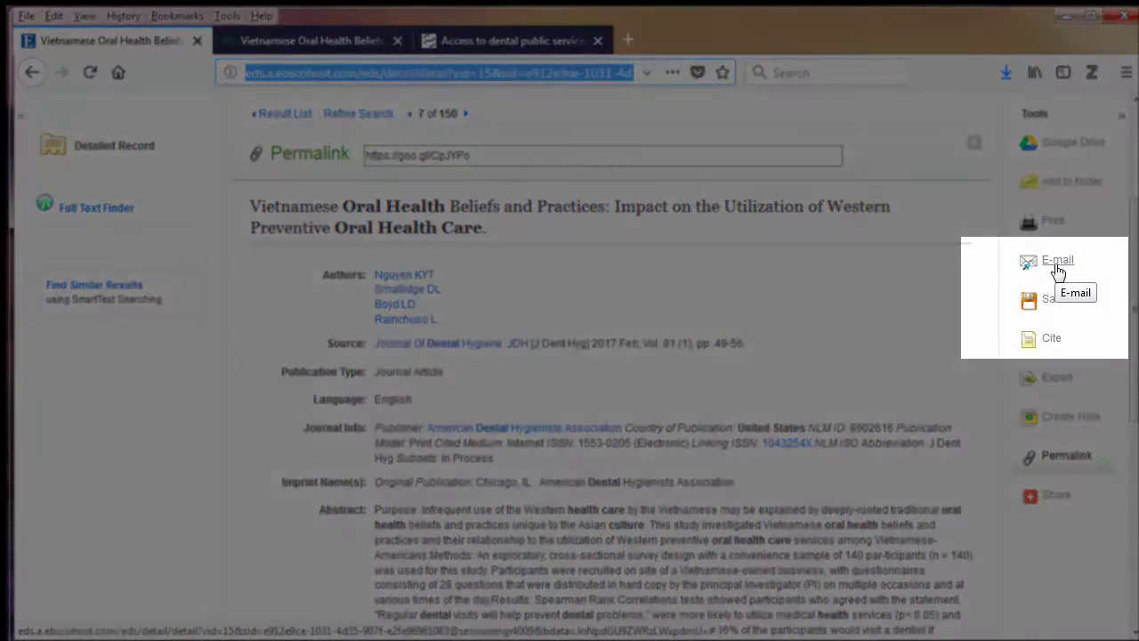
# Step: Show the article's citations, select the APA reference, then go to the My EBSCOhost sign-in page
pyautogui.click(1050, 345)
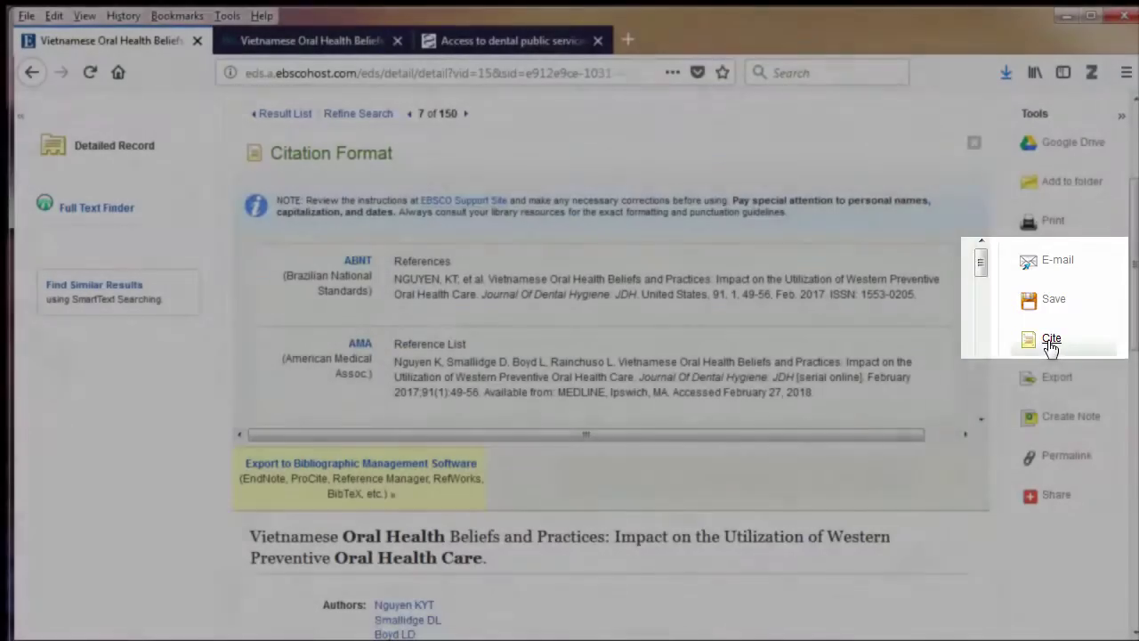
pyautogui.scroll(-3, 697, 364)
pyautogui.moveTo(520, 347); pyautogui.dragTo(394, 311)
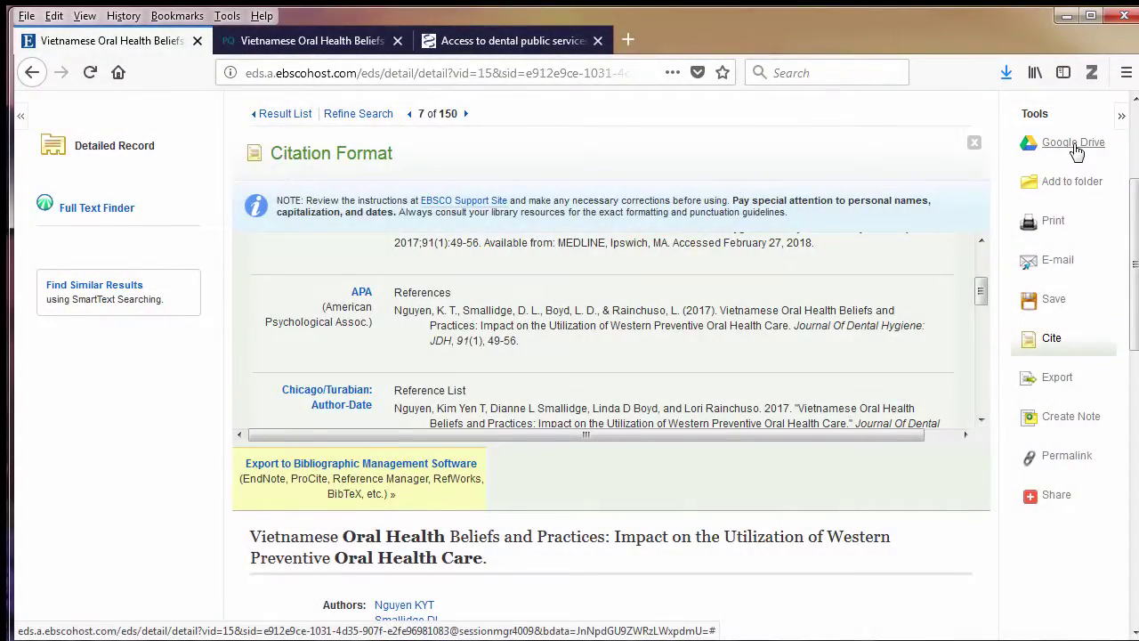
pyautogui.scroll(3, 1014, 143)
pyautogui.click(783, 114)
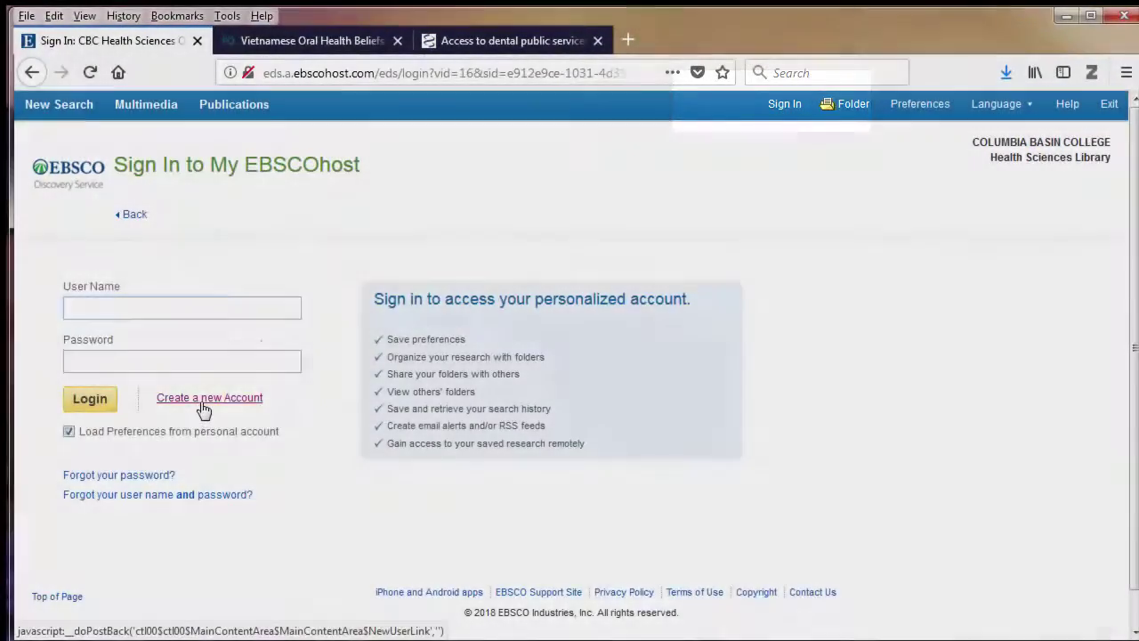
# Step: View the new-account form, then go back to the culture AND dental care results list
pyautogui.click(203, 400)
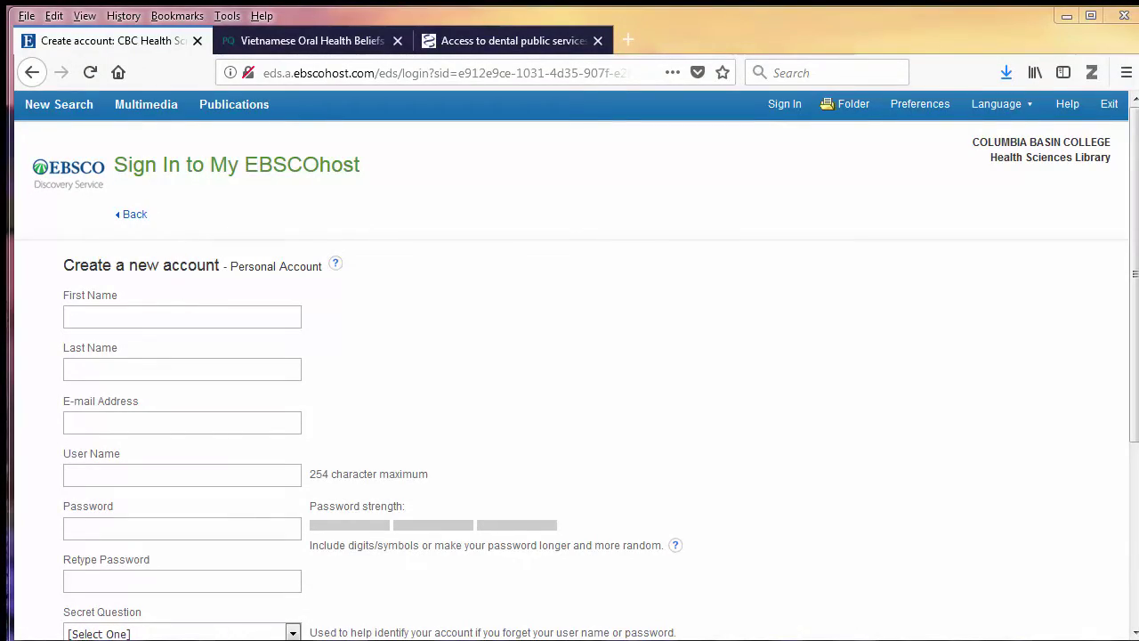
pyautogui.click(35, 75)
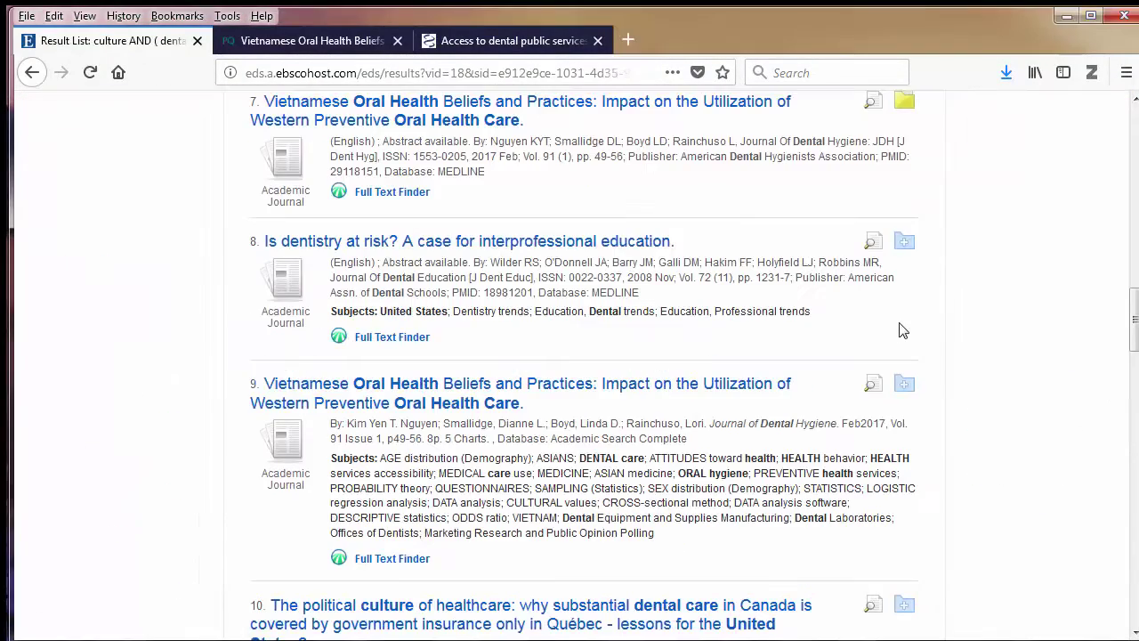
# Step: Show the Share options for the 150-result search, including add to folder and persistent link
pyautogui.scroll(15, 1010, 331)
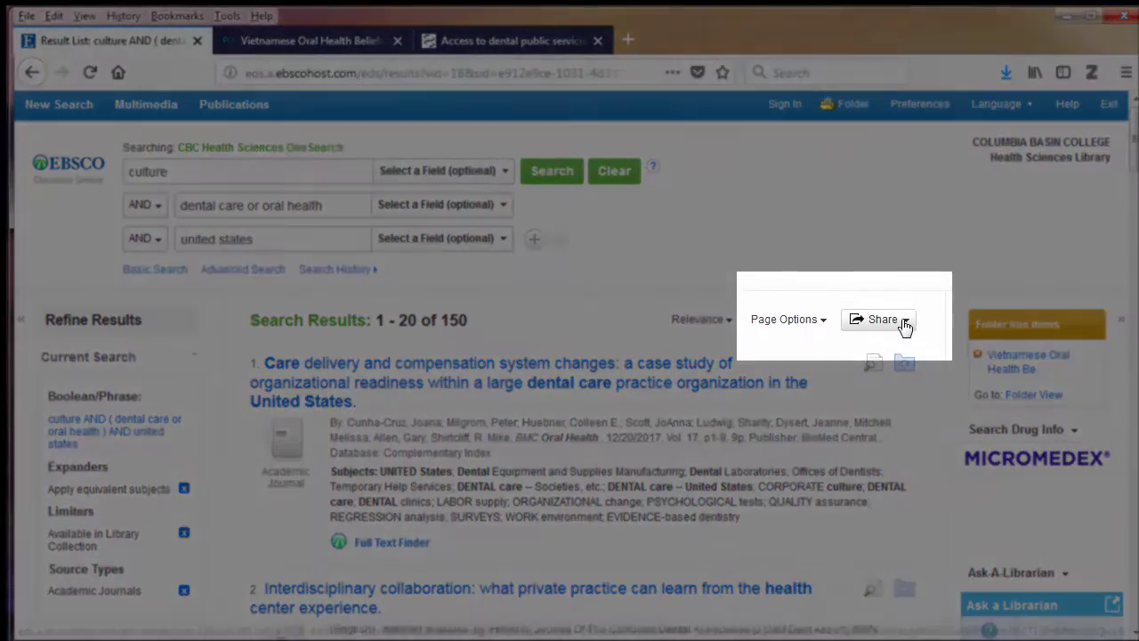
pyautogui.click(903, 322)
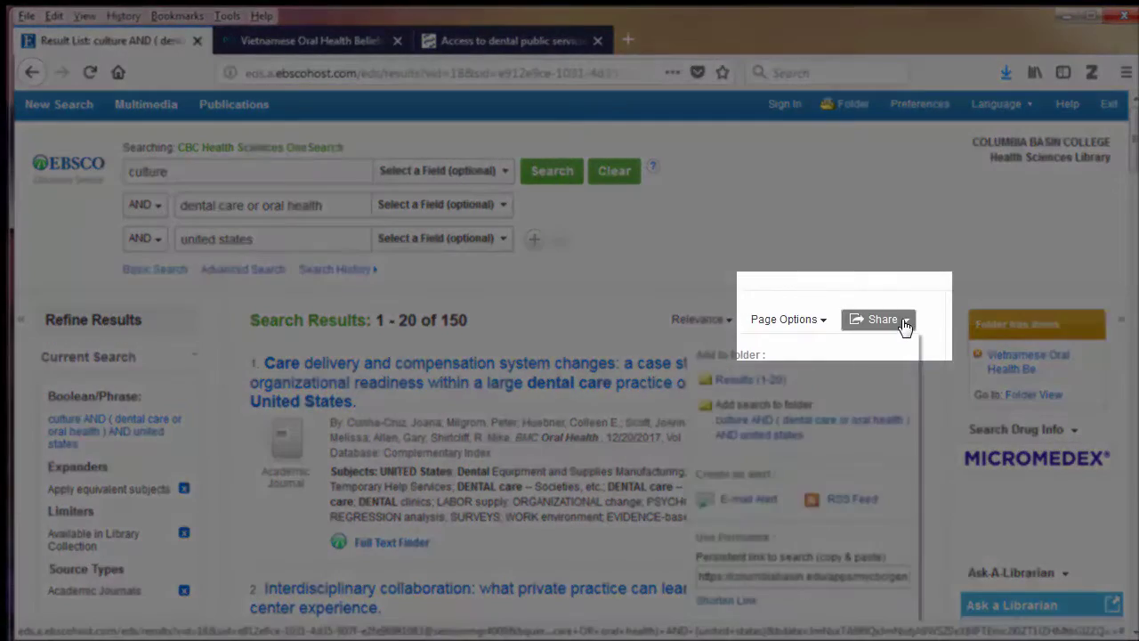